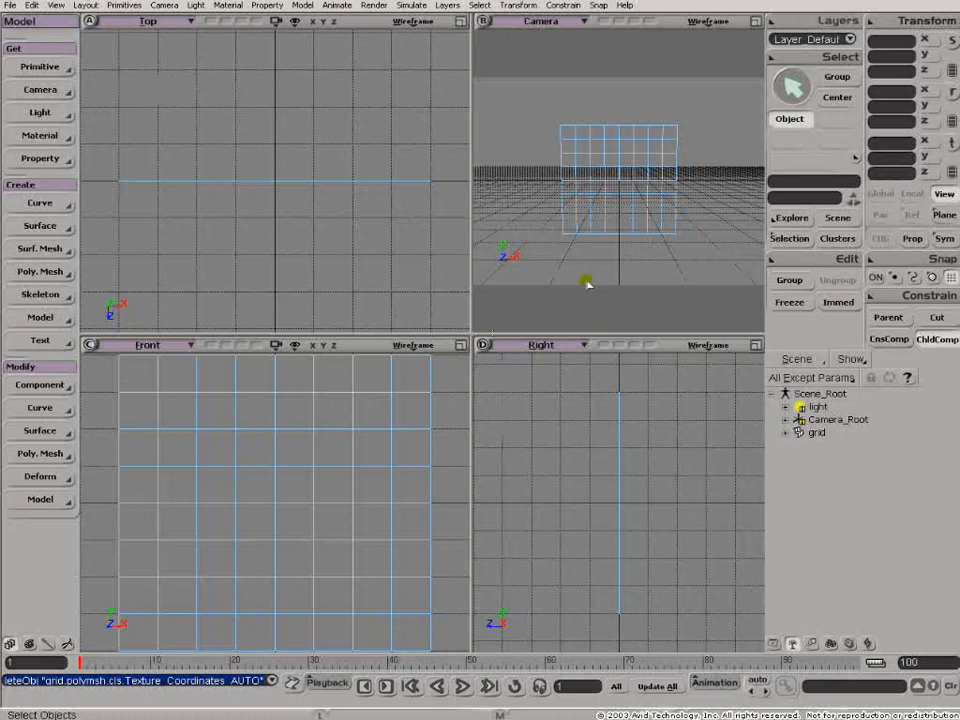
- Open the render tree for the grid object and move its Lambert and Material nodes to make room
click(619, 158)
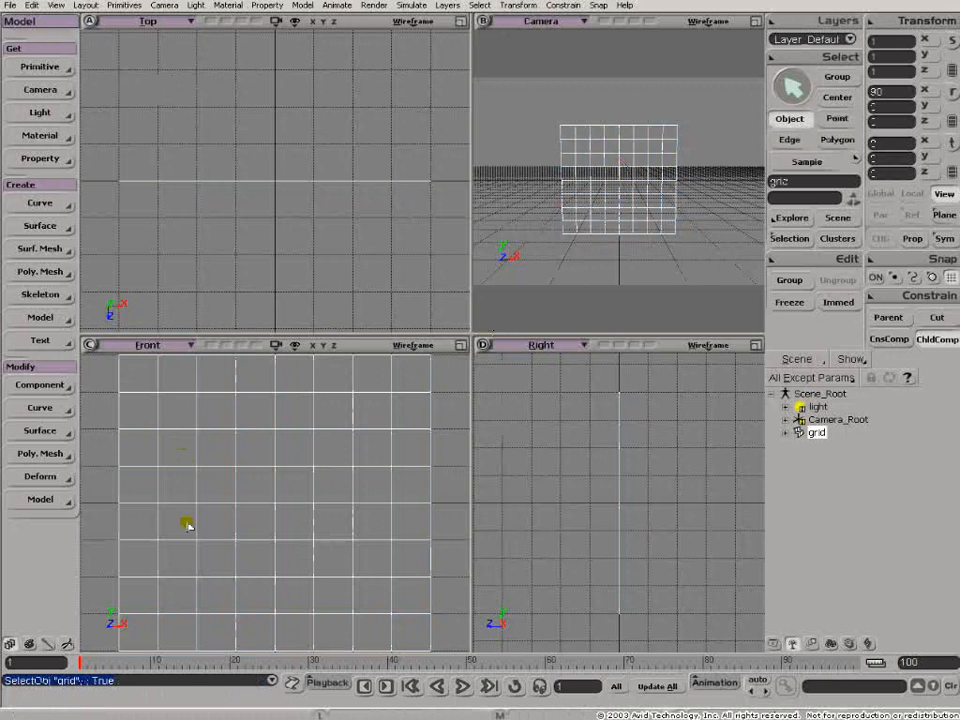
key(7)
drag(516, 498, 614, 438)
drag(341, 515, 463, 453)
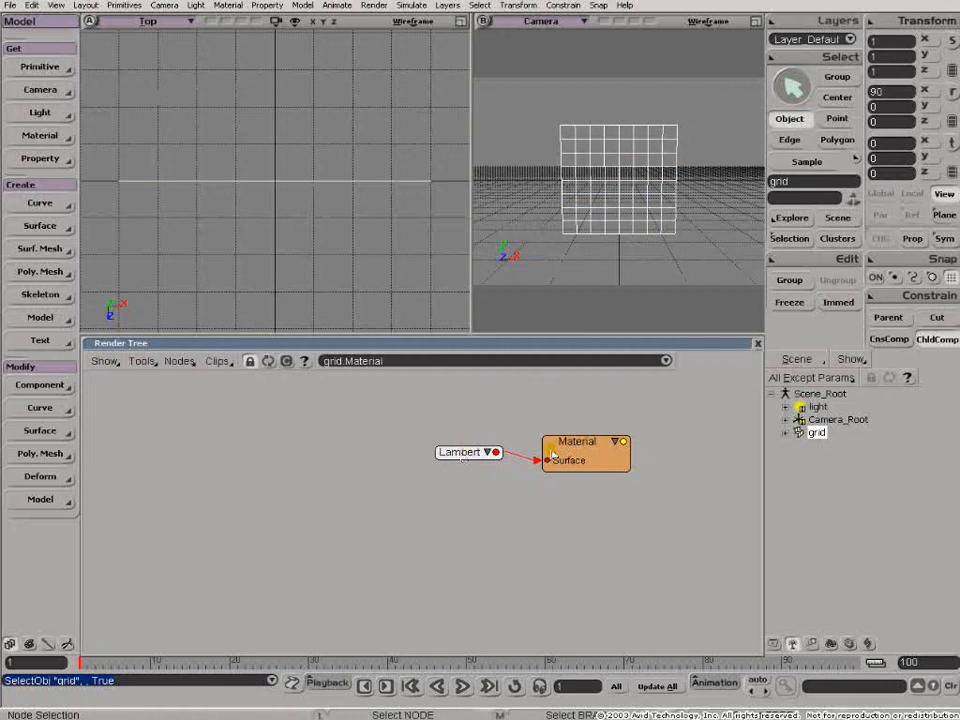
drag(553, 453, 628, 440)
drag(455, 458, 492, 445)
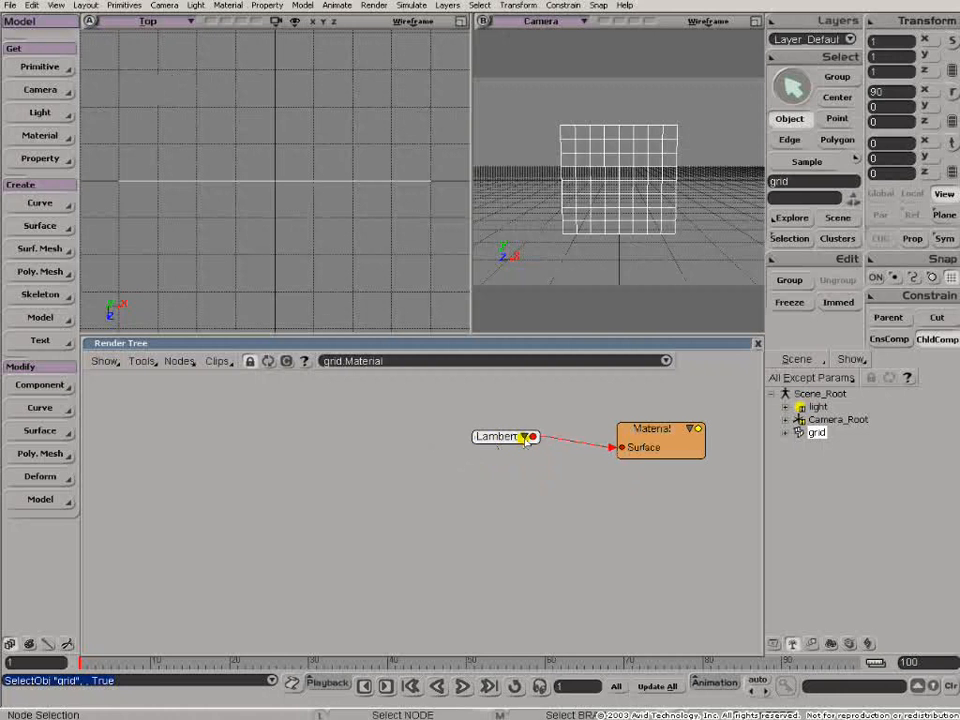
- Add a Ripple texture node feeding Lambert's diffuse input, and draw a render region around the grid in the Camera view
click(172, 362)
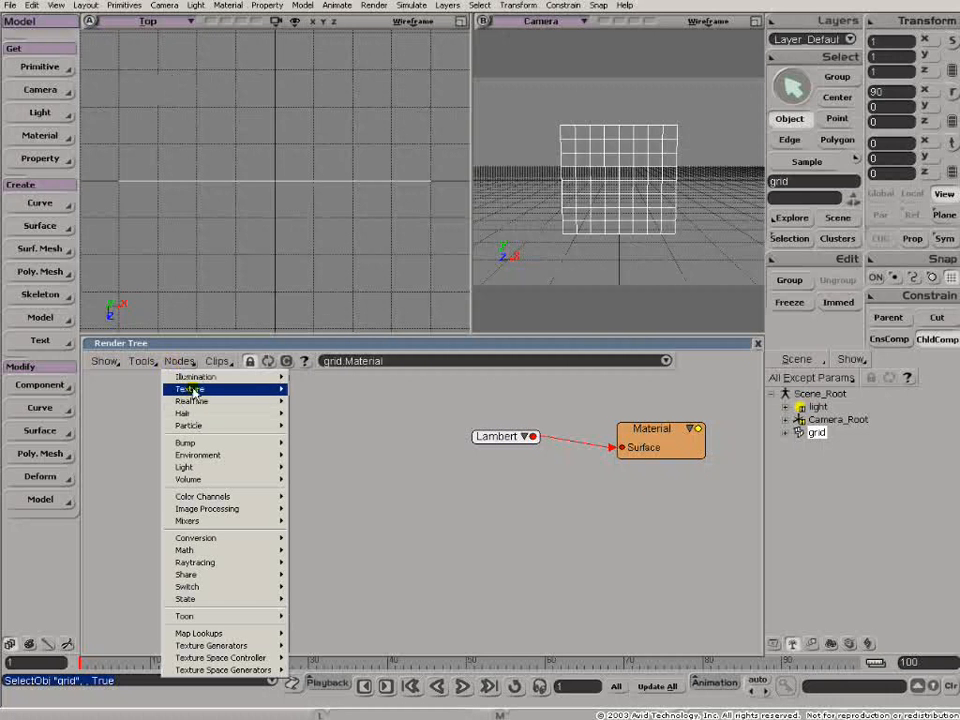
mouse_move(190, 389)
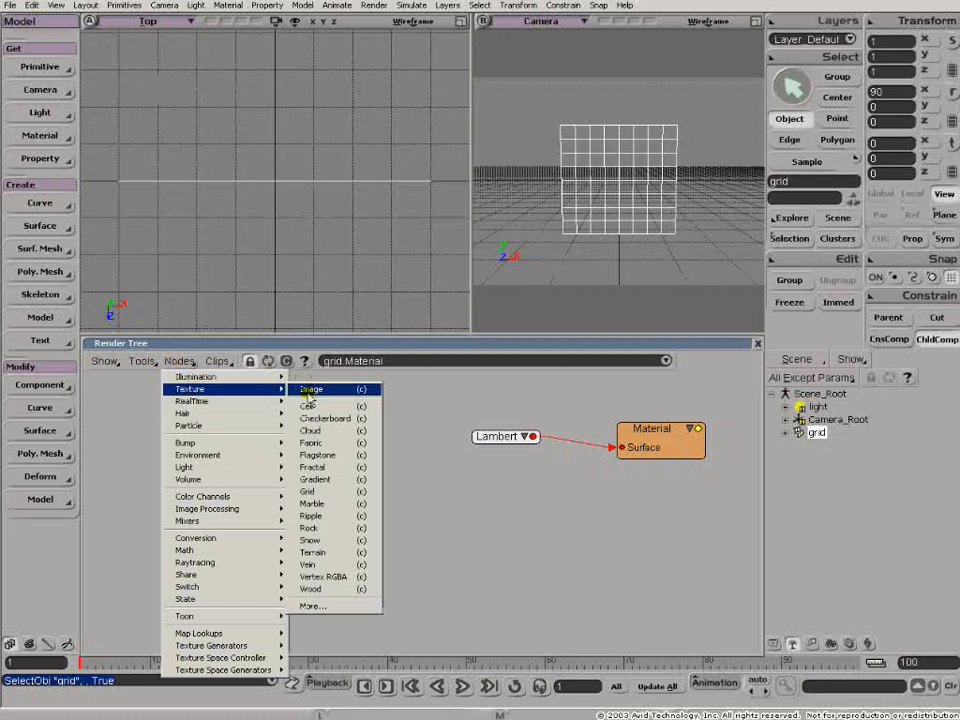
click(329, 517)
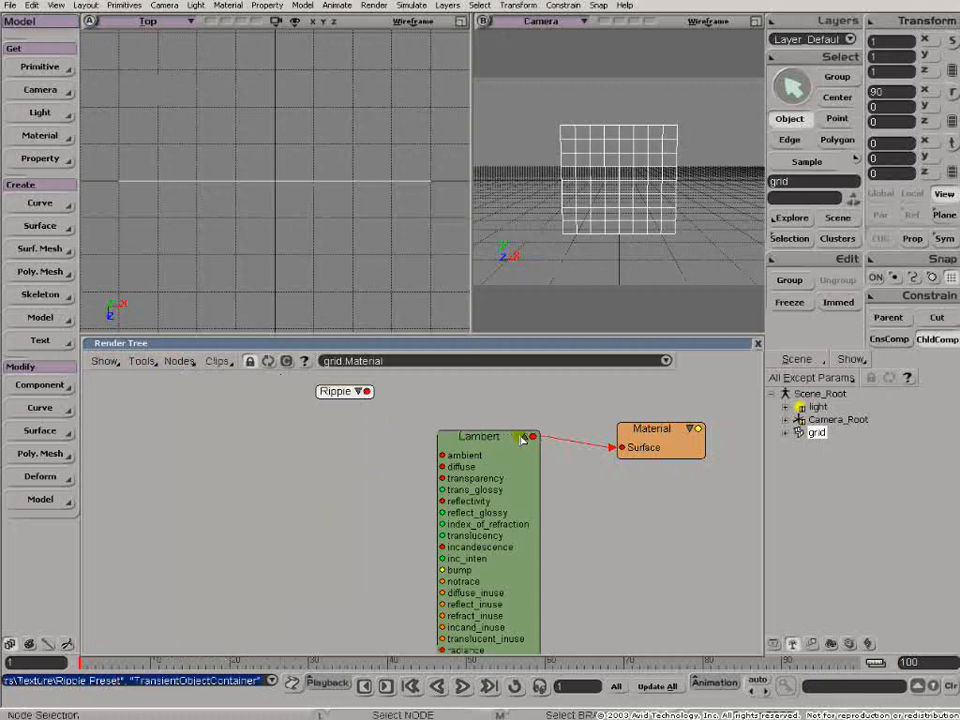
mouse_move(368, 391)
mouse_down()
mouse_move(356, 480)
mouse_move(467, 468)
mouse_up()
key(q)
drag(547, 105, 691, 243)
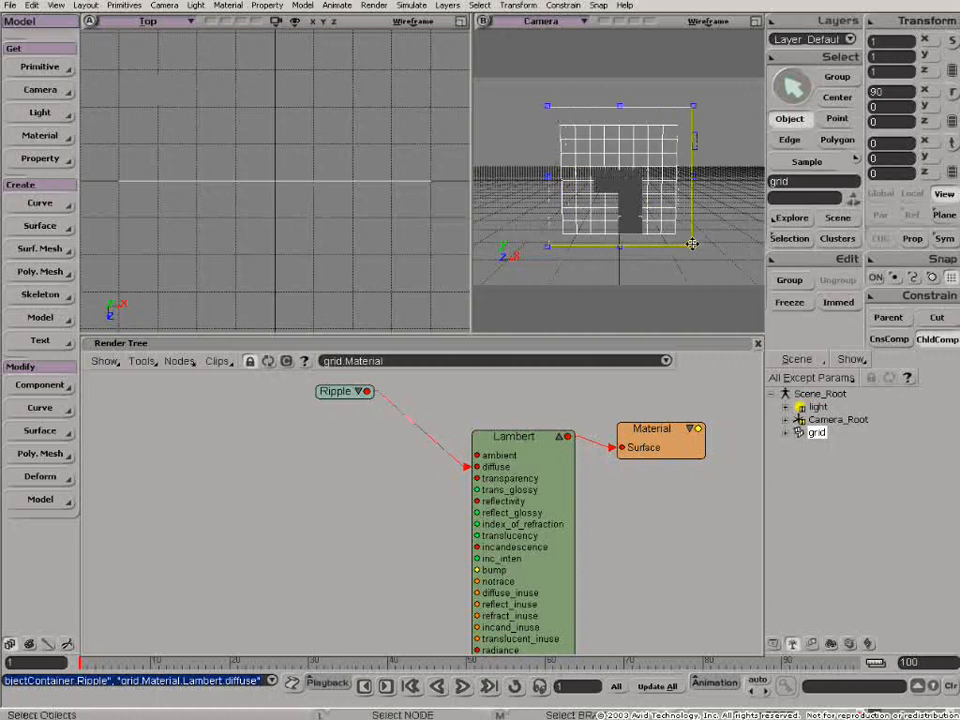
- Reposition the Ripple node and create a new Planar XZ texture projection as its texture space
drag(338, 395, 290, 443)
double_click(290, 442)
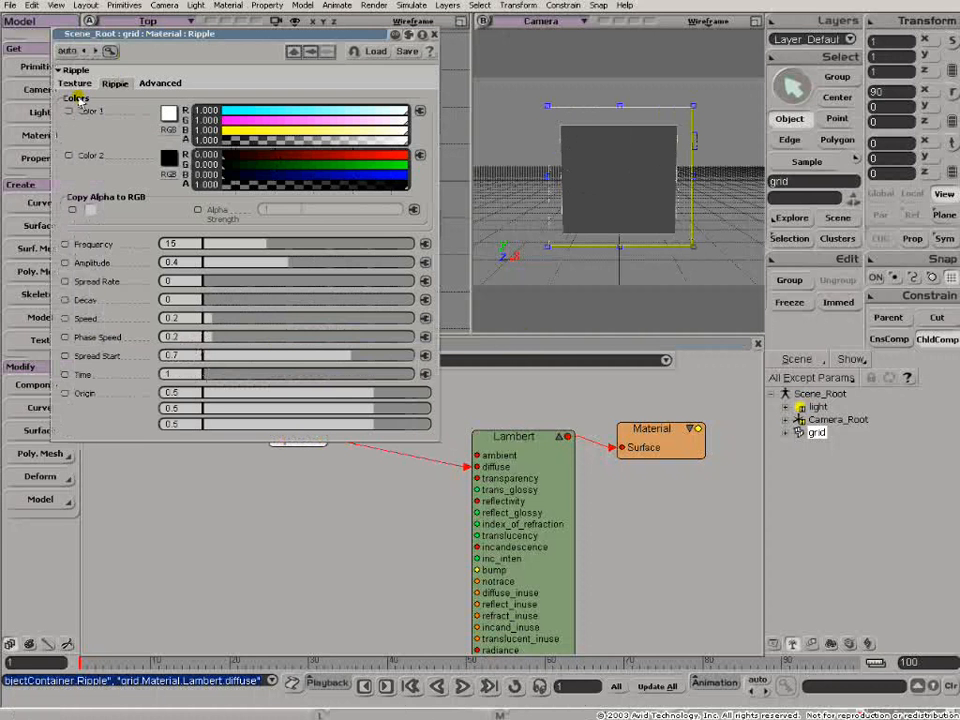
click(75, 85)
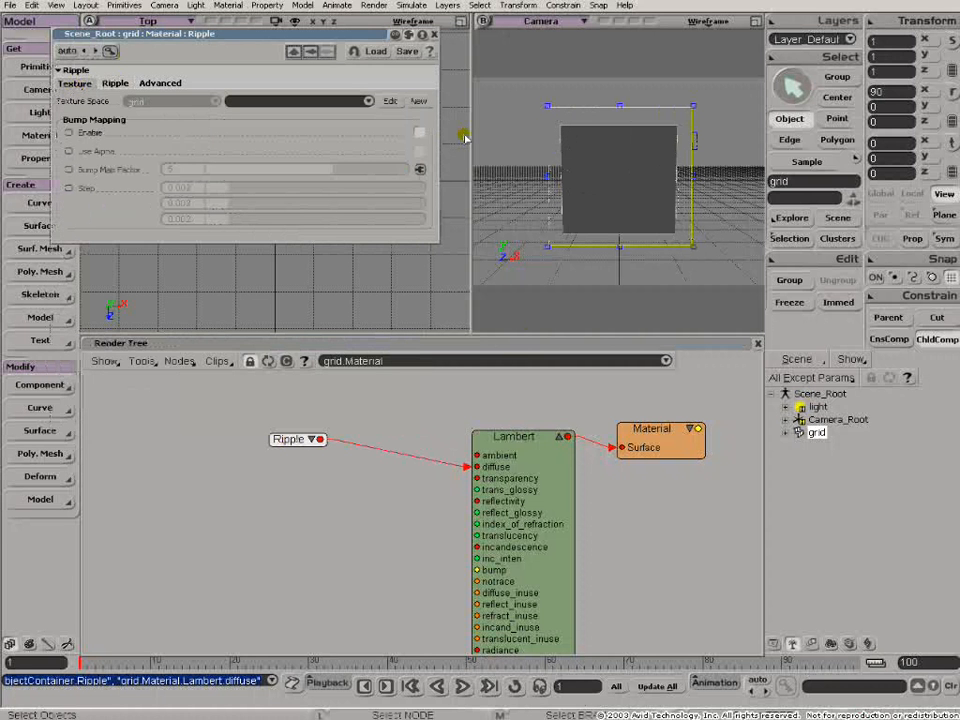
click(419, 104)
click(432, 138)
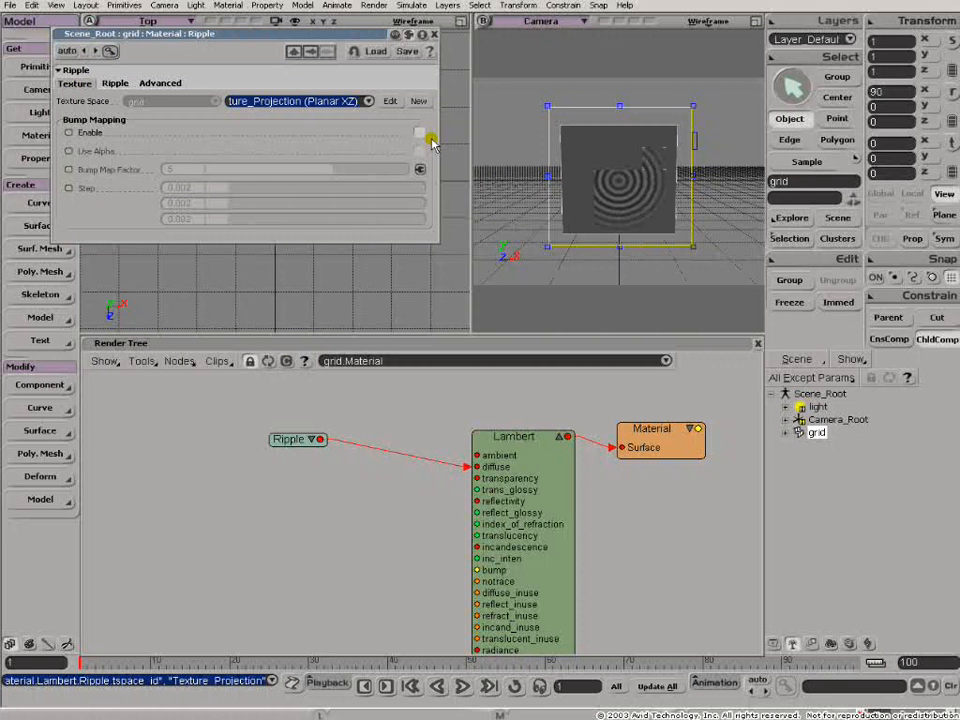
click(435, 36)
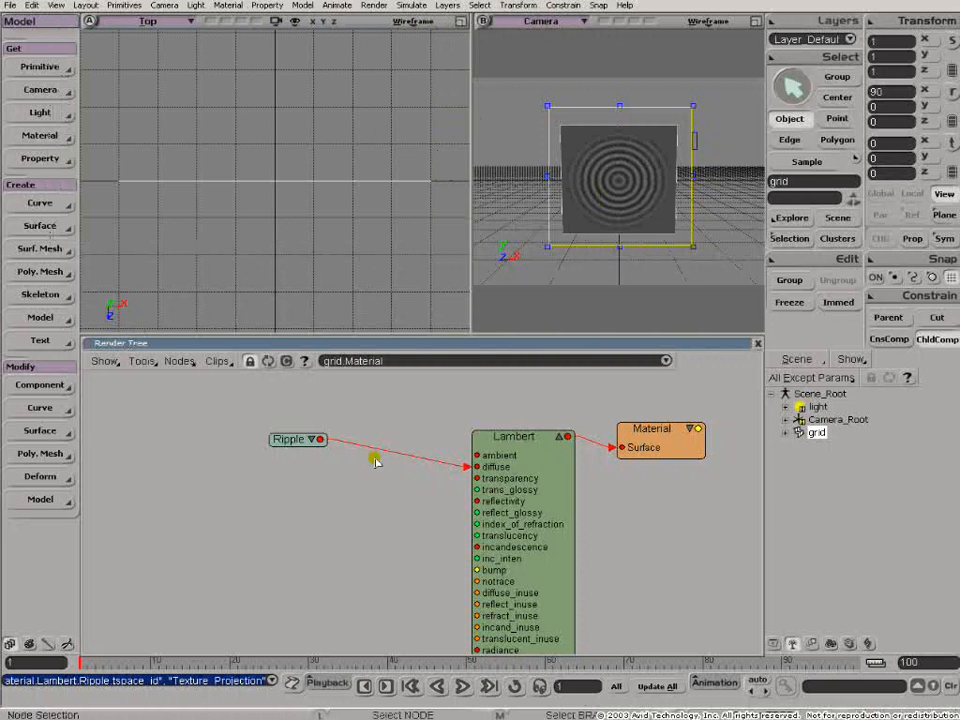
- Rearrange the Material, Lambert and Ripple nodes so all of Lambert's inputs fit in the render tree
drag(647, 439, 670, 435)
drag(514, 451, 537, 437)
drag(280, 441, 330, 439)
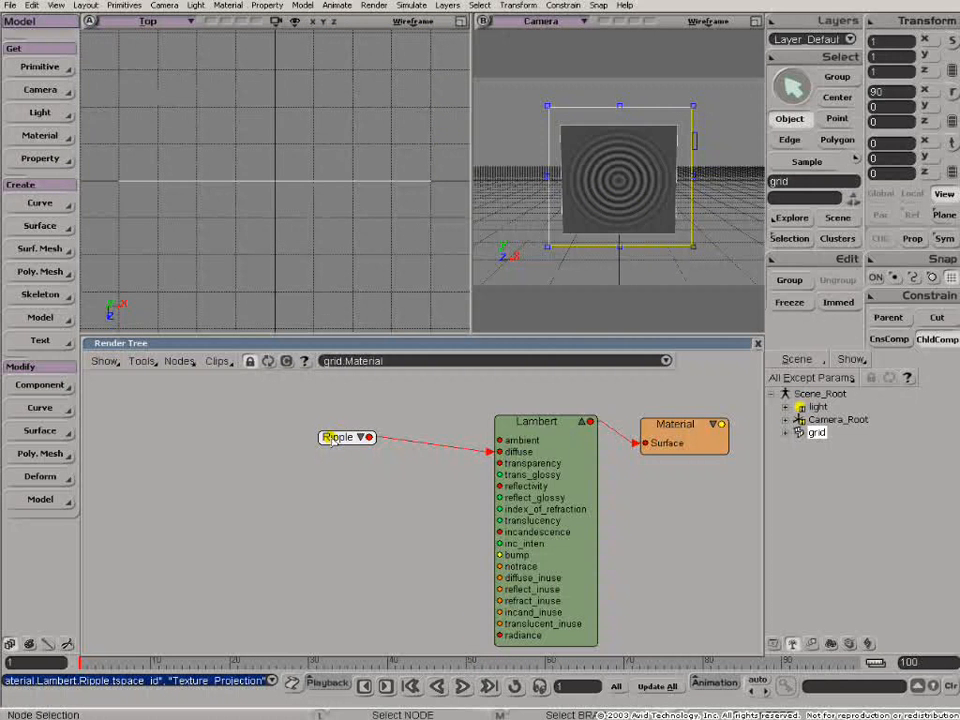
- Adjust the Ripple texture to a Frequency of 17.025, an Amplitude of 0.703 and a Speed of 0.269
double_click(331, 439)
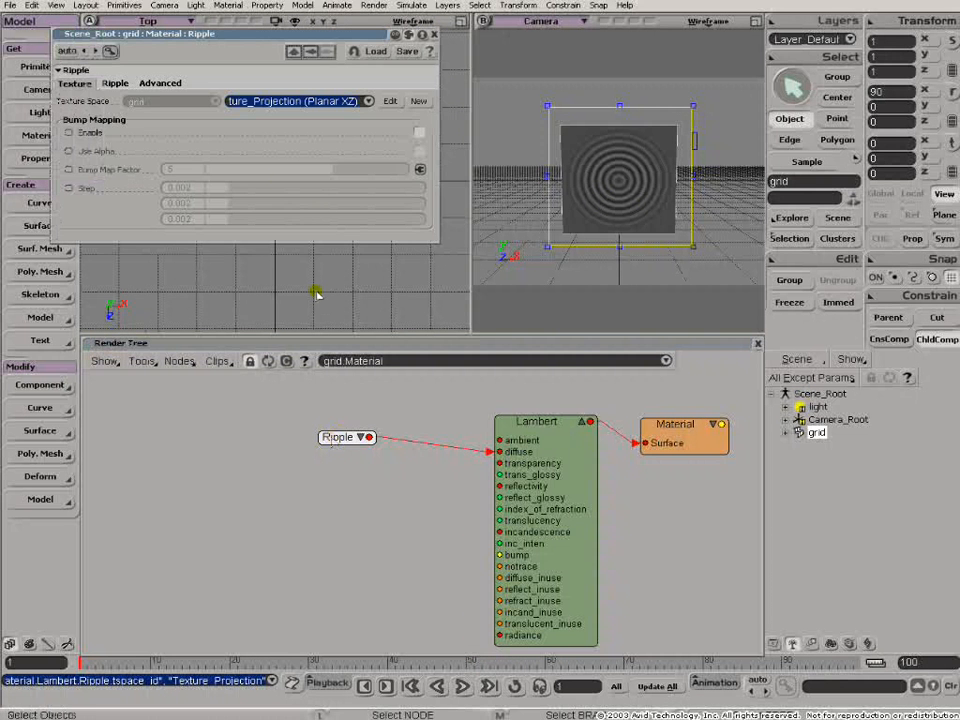
click(114, 85)
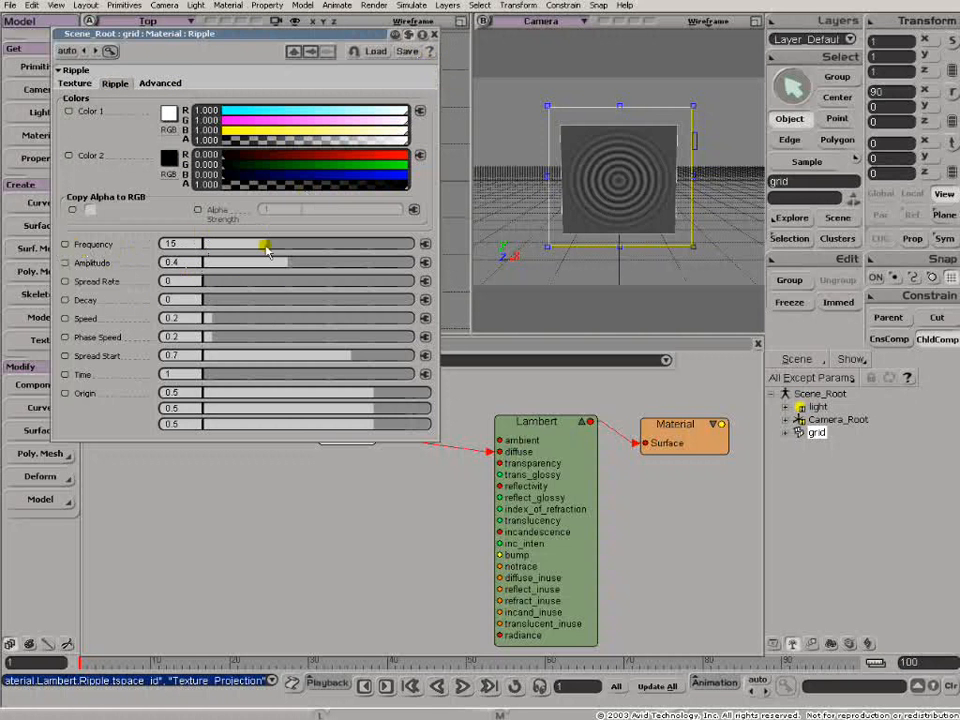
drag(268, 244, 375, 262)
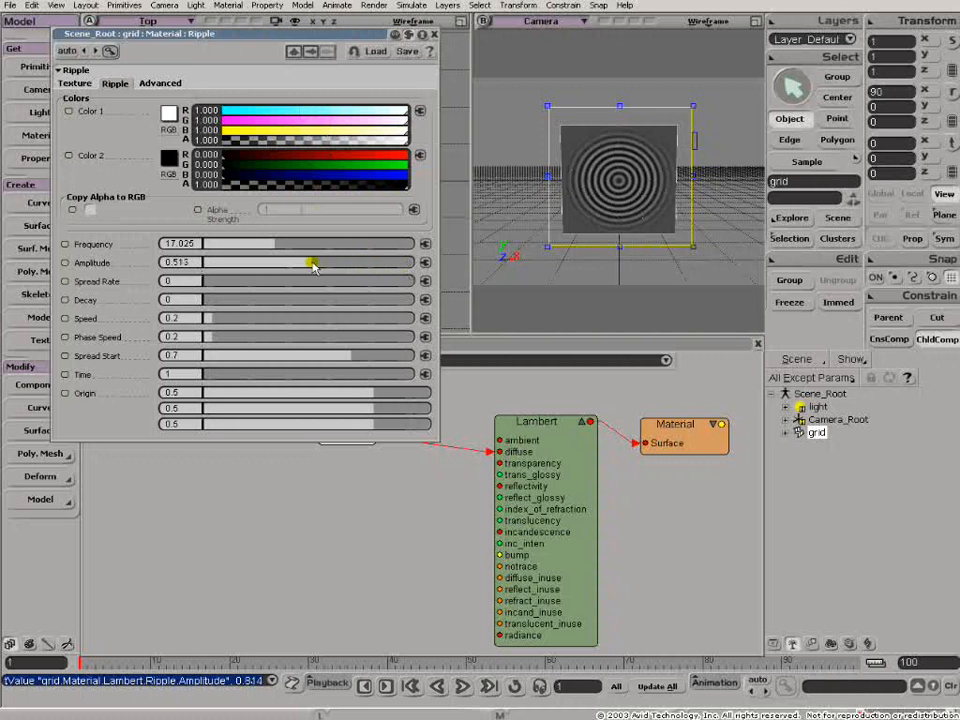
click(352, 263)
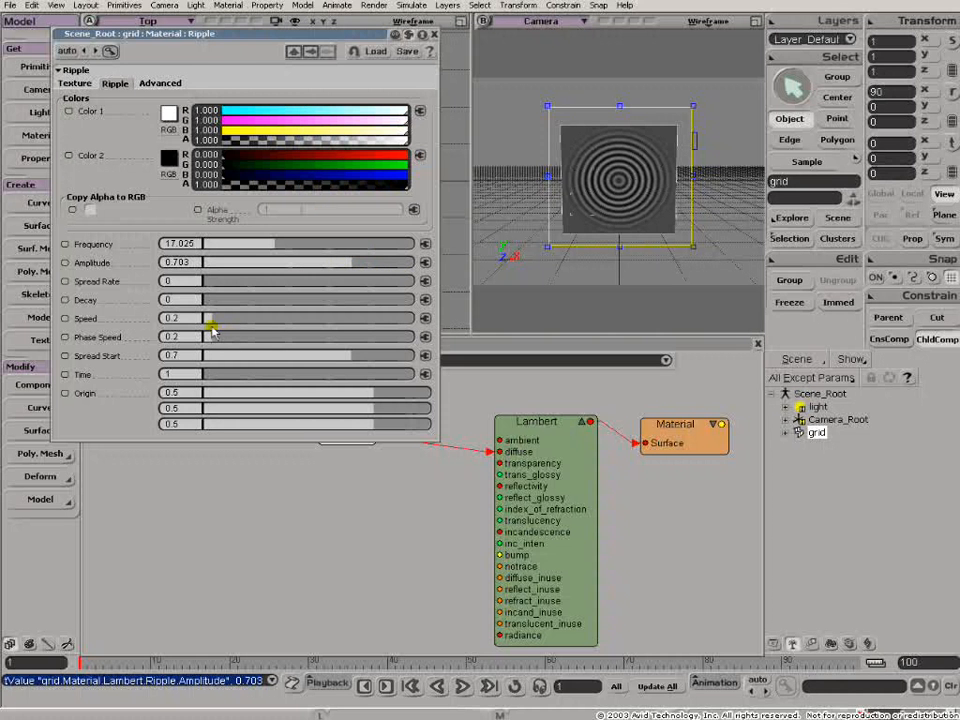
drag(214, 320, 222, 320)
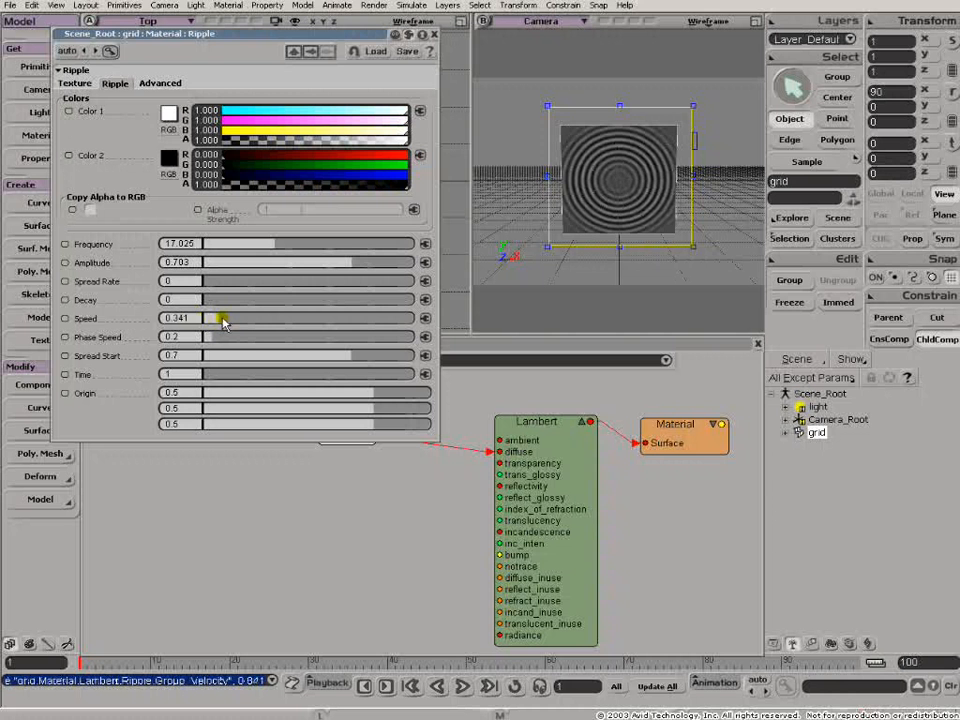
drag(222, 320, 214, 318)
- Try a Time of 1.5 on the Ripple texture, and set it to 2
click(186, 375)
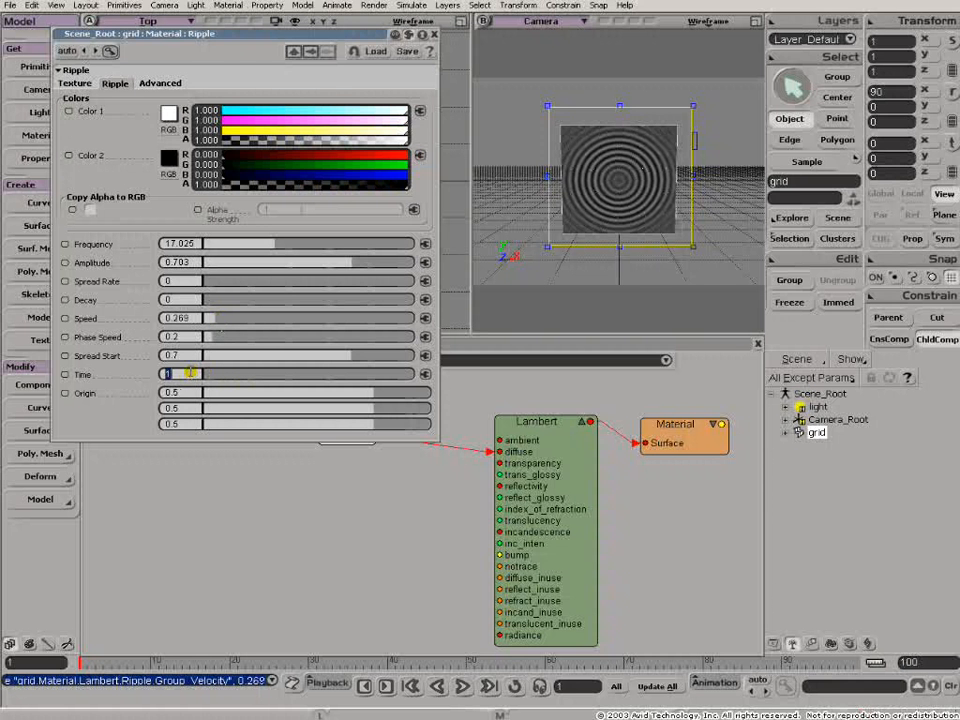
click(181, 375)
text(.5)
key(Return)
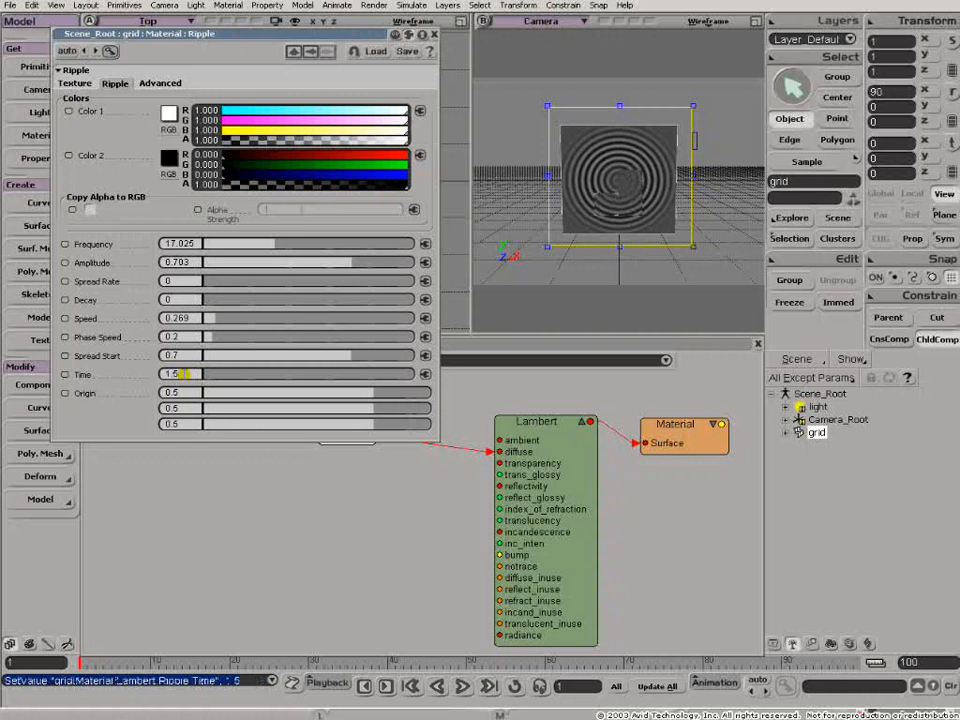
double_click(185, 375)
text(2)
key(Return)
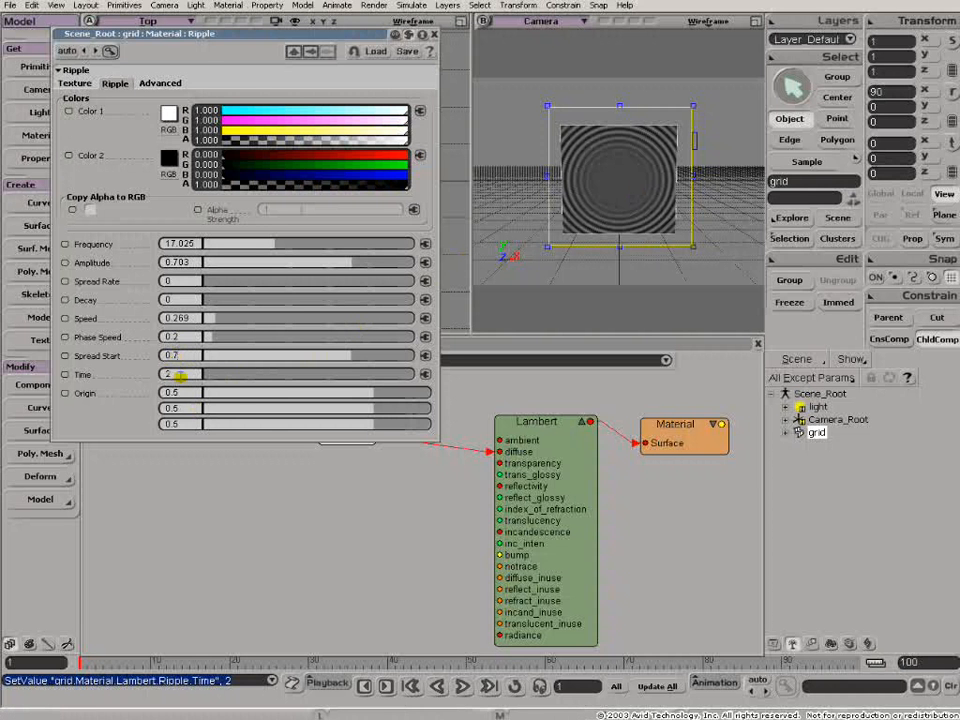
- Try an Origin X of 1 on the Ripple texture, restore it to 0.5 and close the properties
click(183, 392)
text(1)
key(Tab)
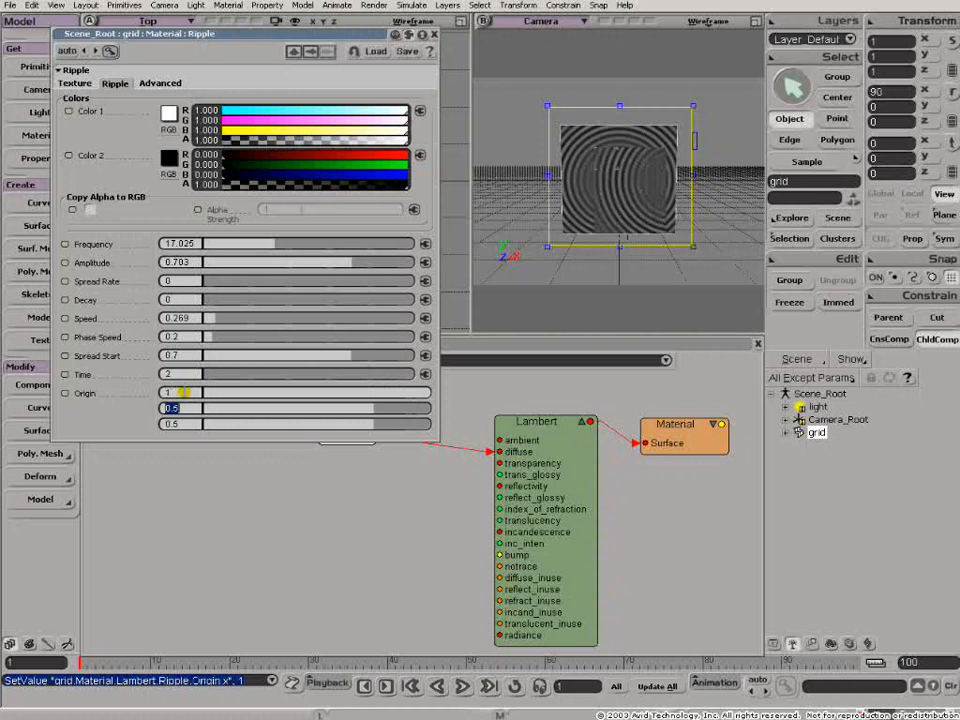
click(183, 392)
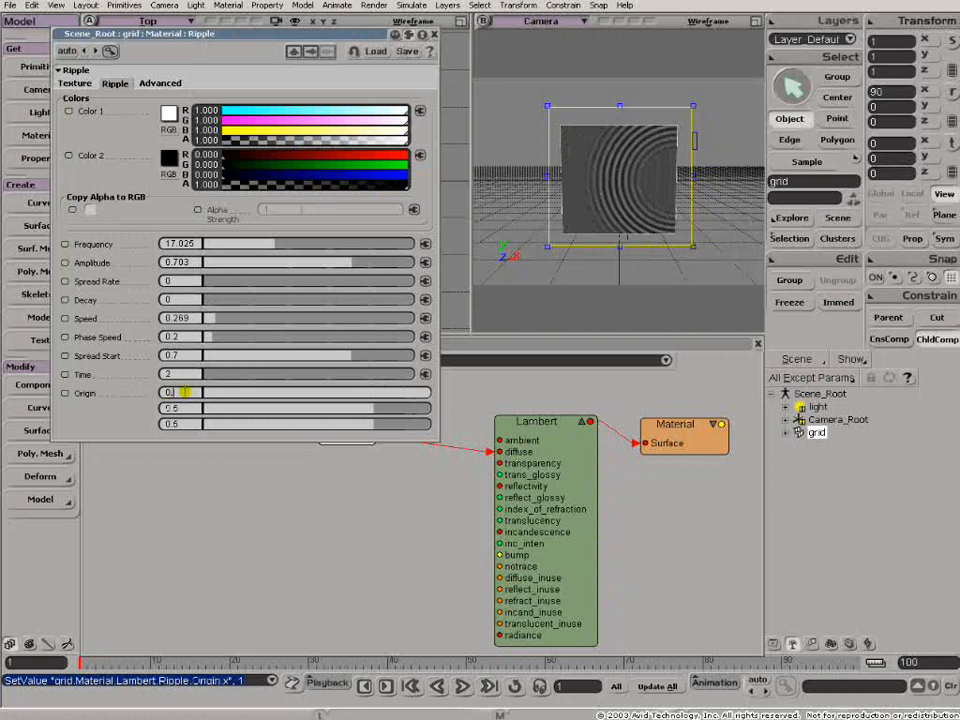
key(Return)
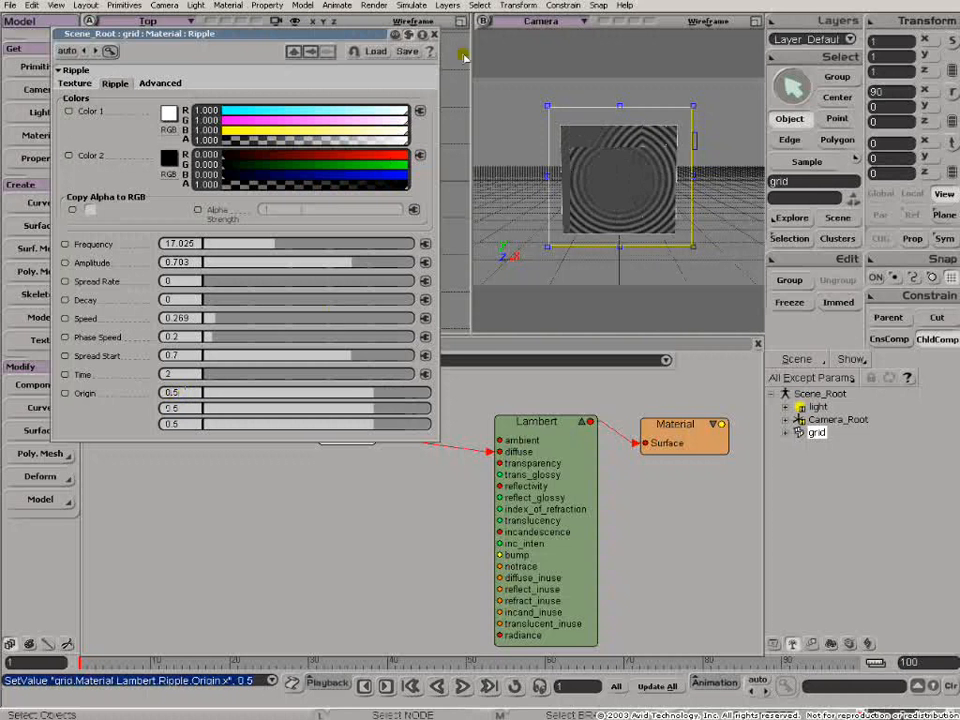
click(436, 35)
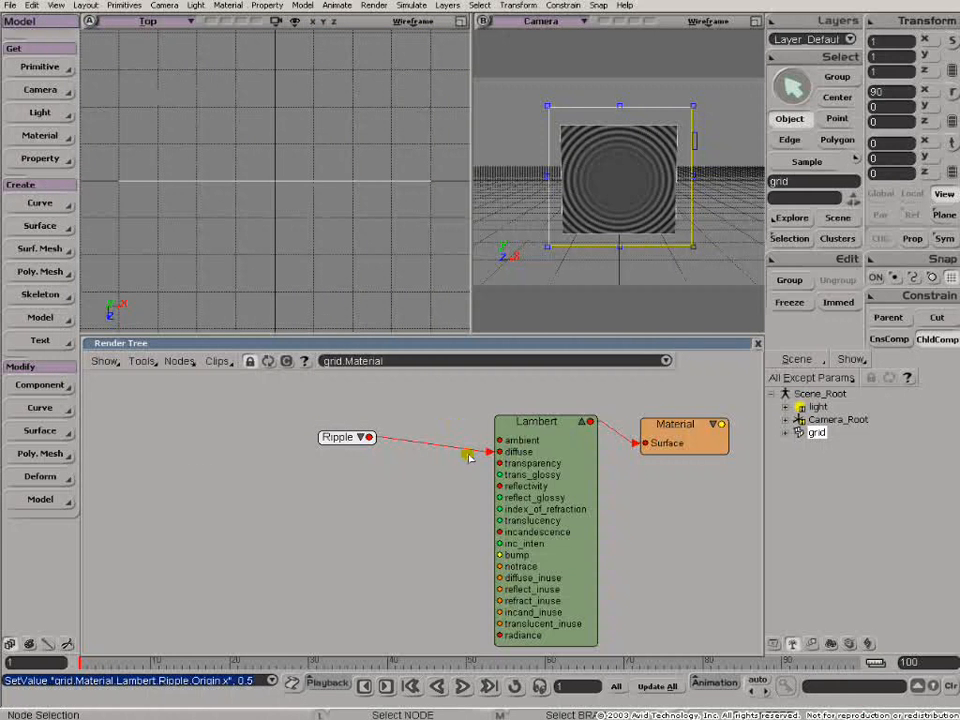
- Expand the Ripple node's inputs and browse for additional texture presets in the Workgroup Application path
click(362, 437)
drag(366, 437, 472, 392)
click(180, 361)
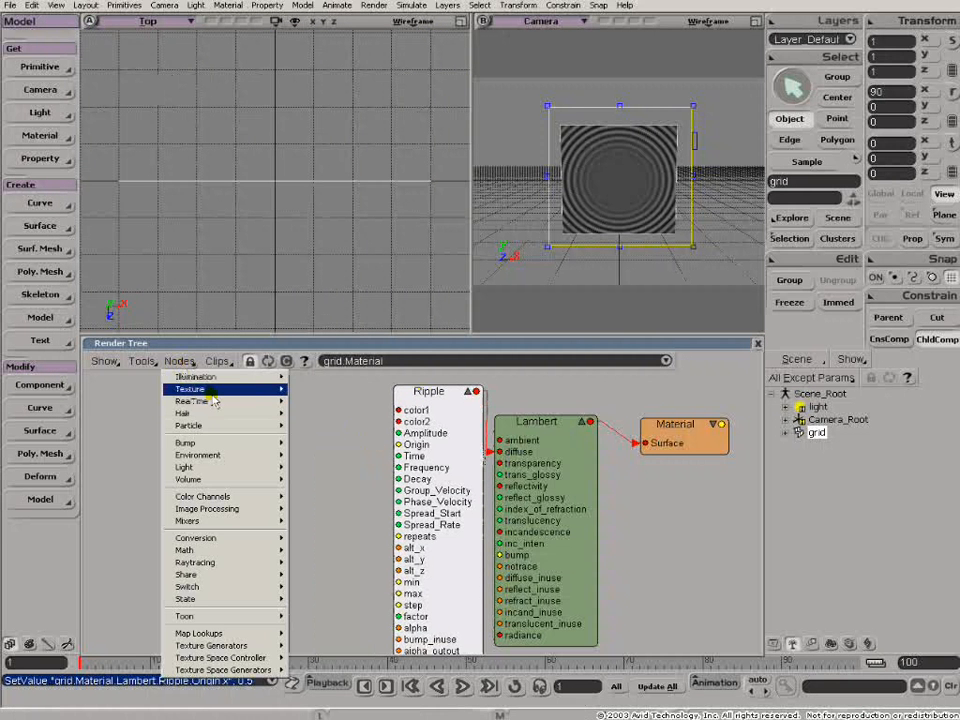
mouse_move(212, 395)
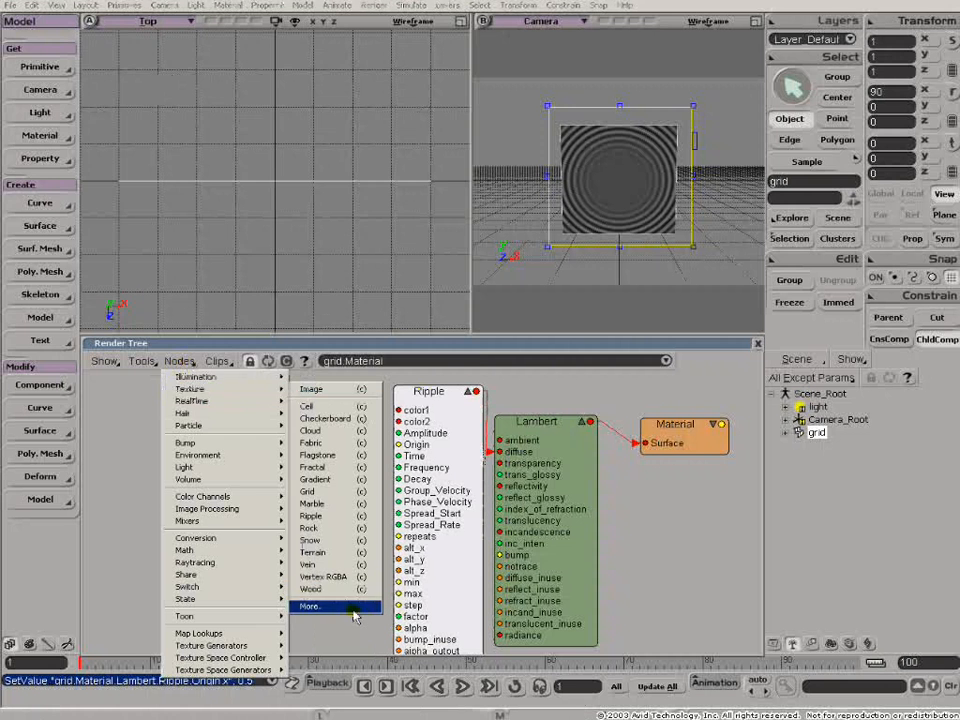
click(358, 553)
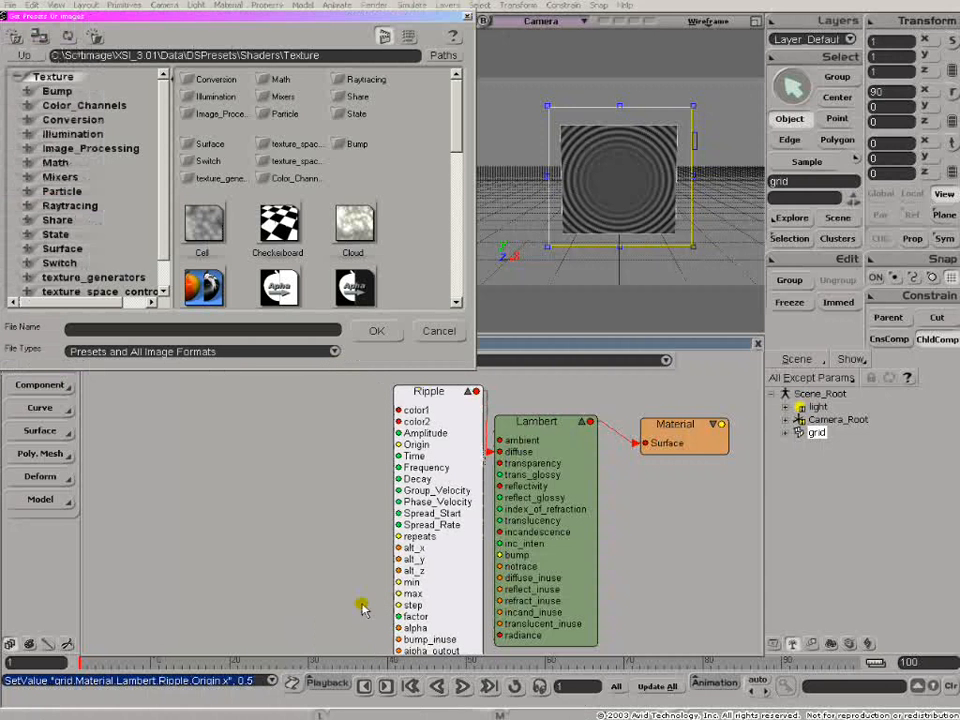
click(441, 55)
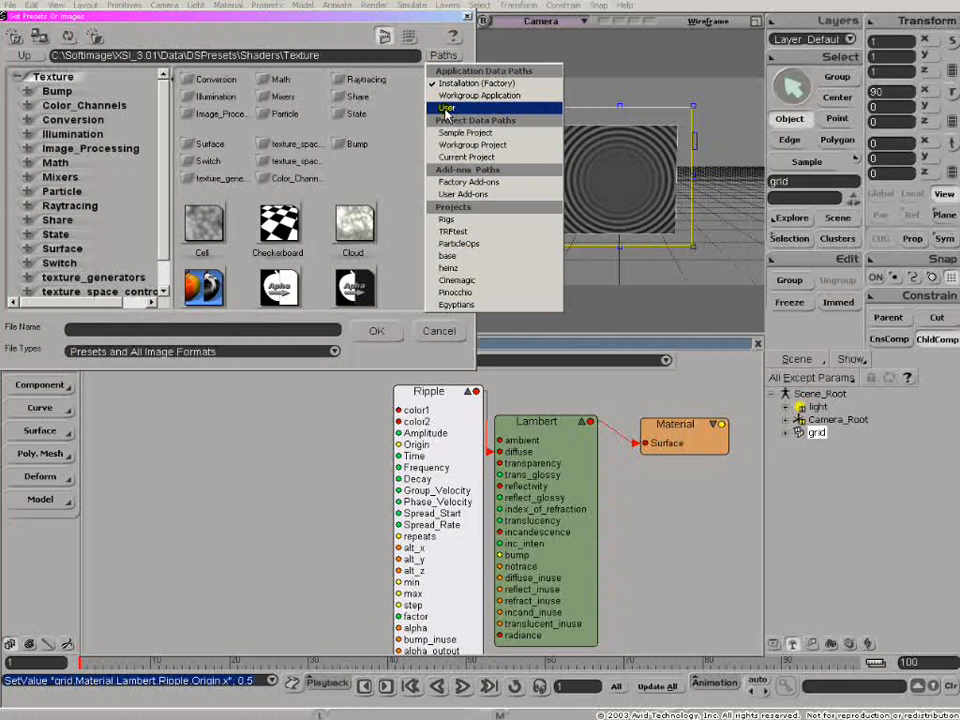
click(465, 97)
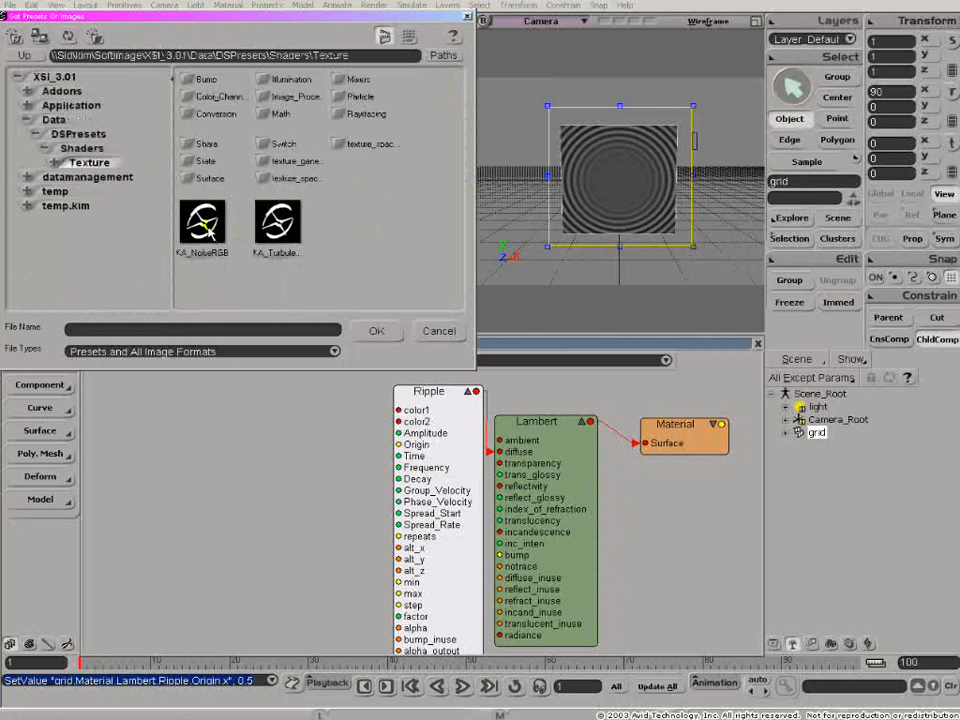
- Compare the KA_NoiseRGB and KA_TurbulenceRGB presets, and add KA_TurbulenceRGB to the render tree
click(205, 224)
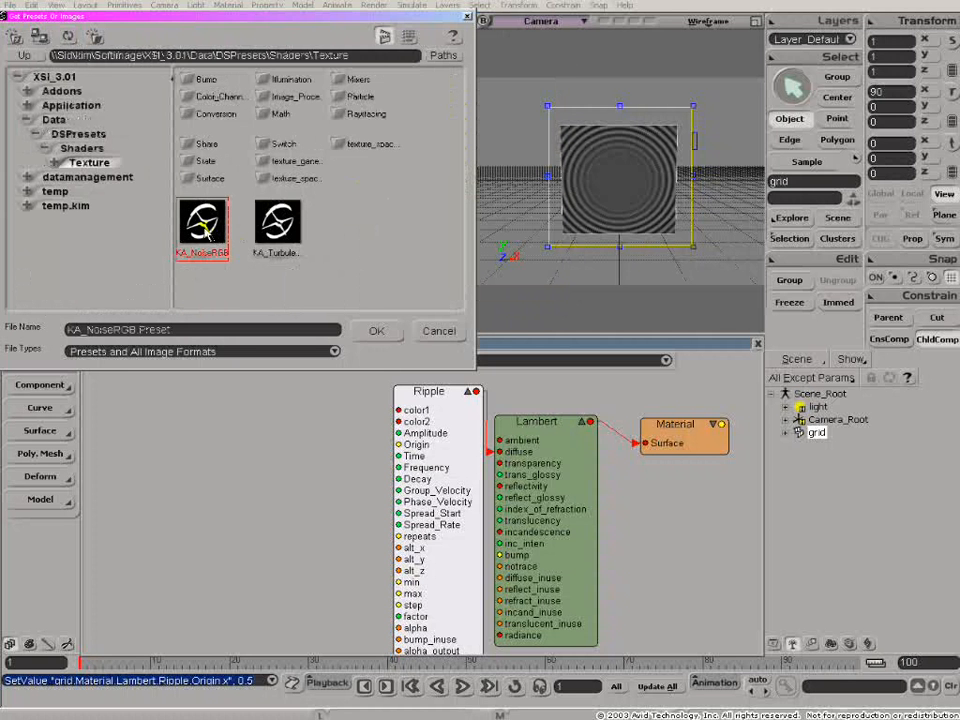
click(278, 224)
click(205, 225)
click(284, 226)
click(205, 225)
click(283, 226)
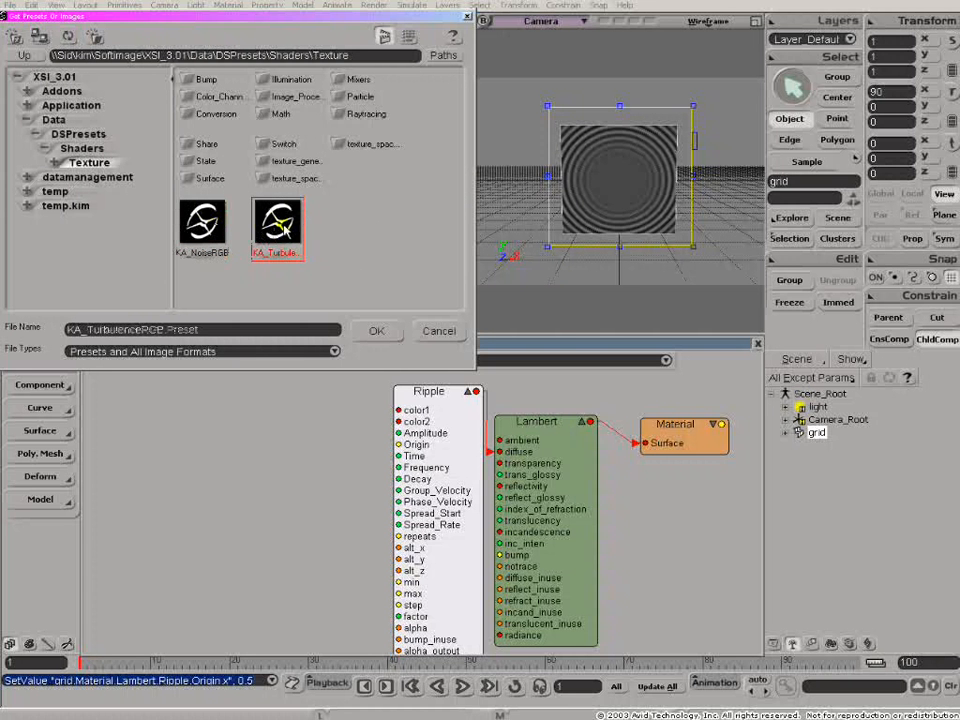
click(212, 232)
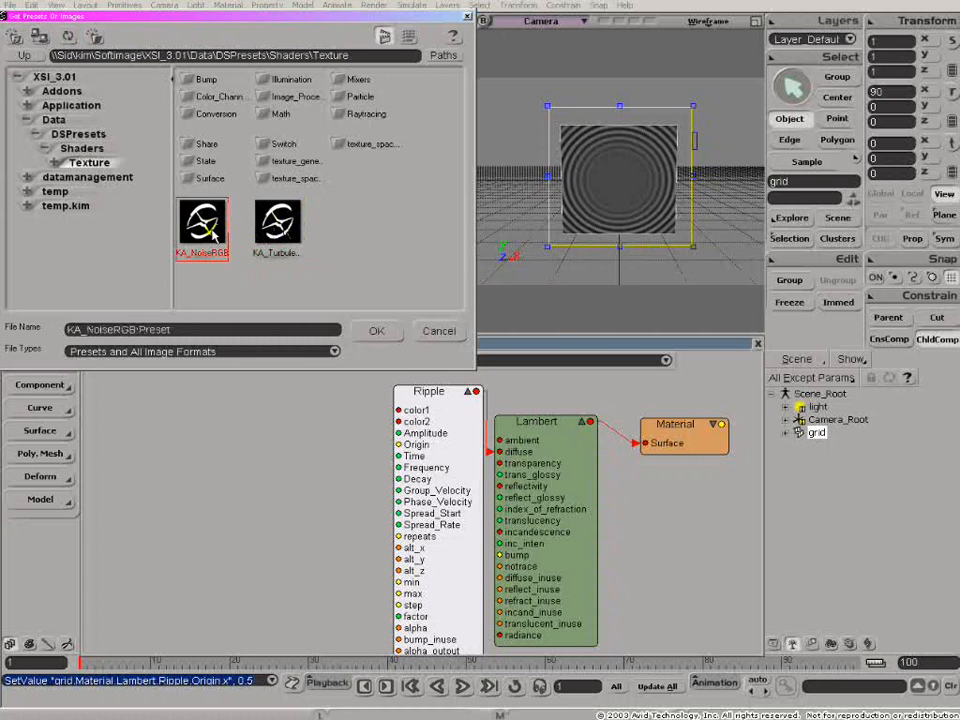
click(273, 235)
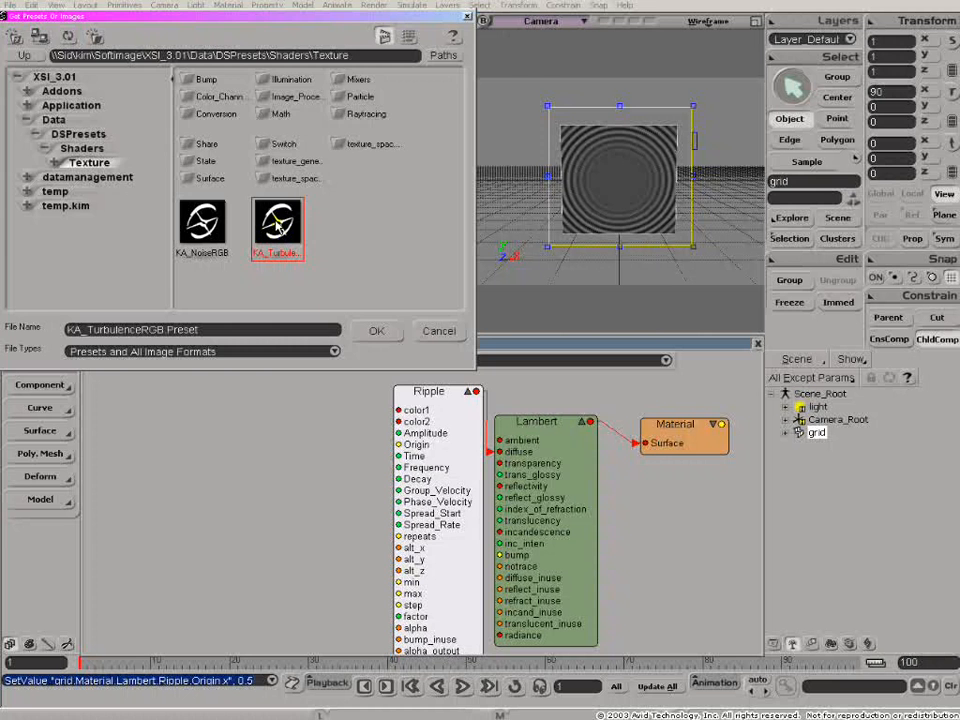
click(362, 331)
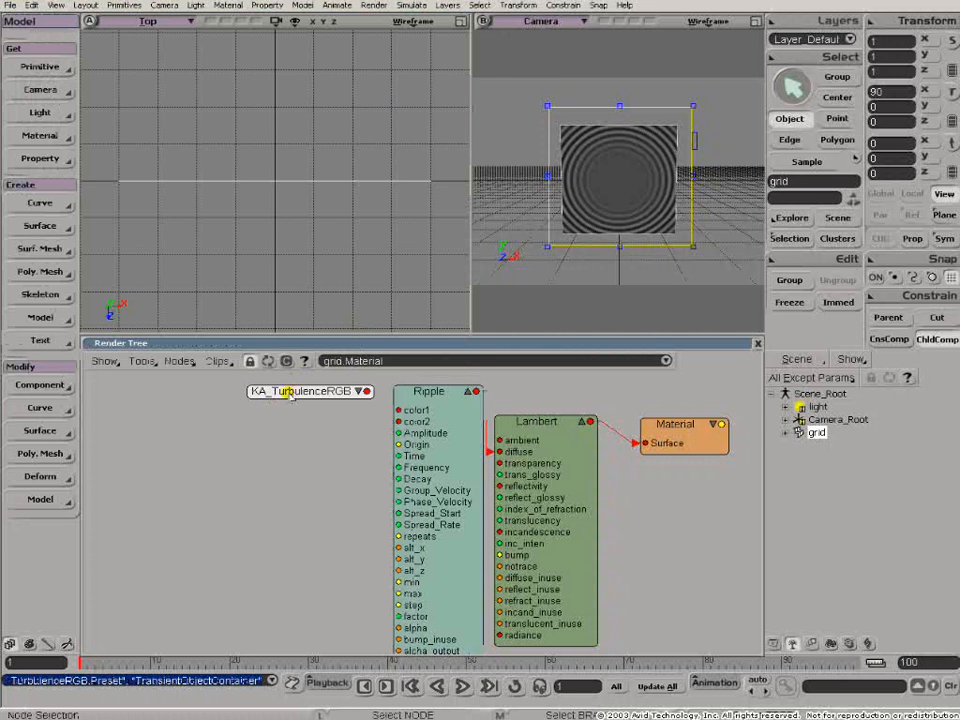
- Move the KA_TurbulenceRGB node away from Ripple and shift the Material and Lambert nodes clear of it on the other side
drag(288, 394, 182, 448)
drag(728, 452, 773, 431)
drag(542, 444, 600, 426)
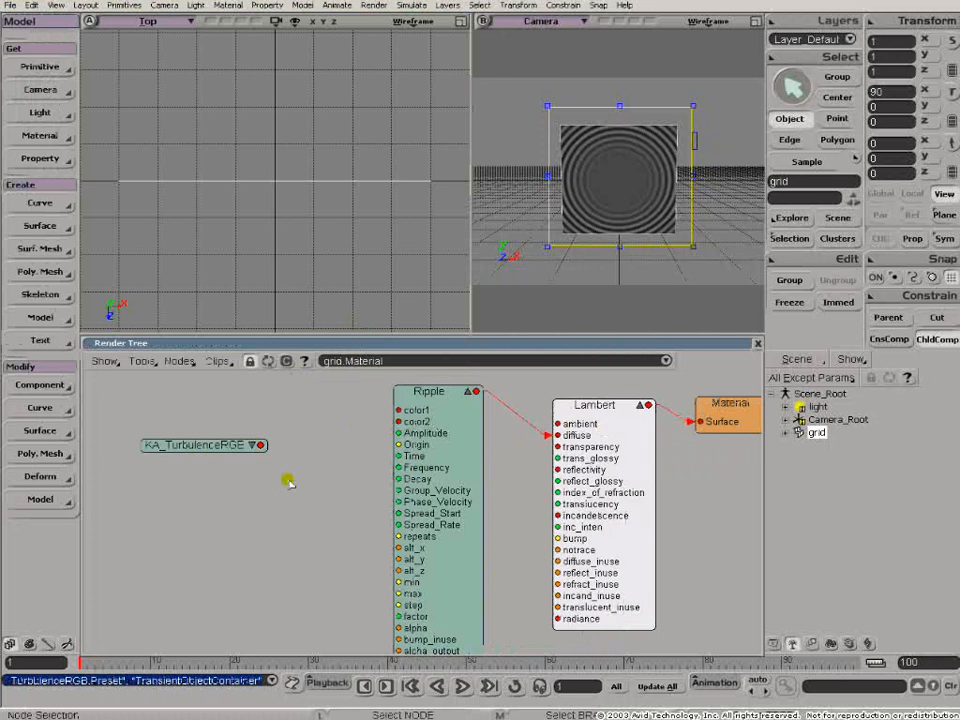
- Connect KA_TurbulenceRGB to Ripple's Frequency input through a Color2scalar node, and spread the nodes apart so the chain is readable
drag(262, 447, 417, 472)
drag(352, 397, 299, 488)
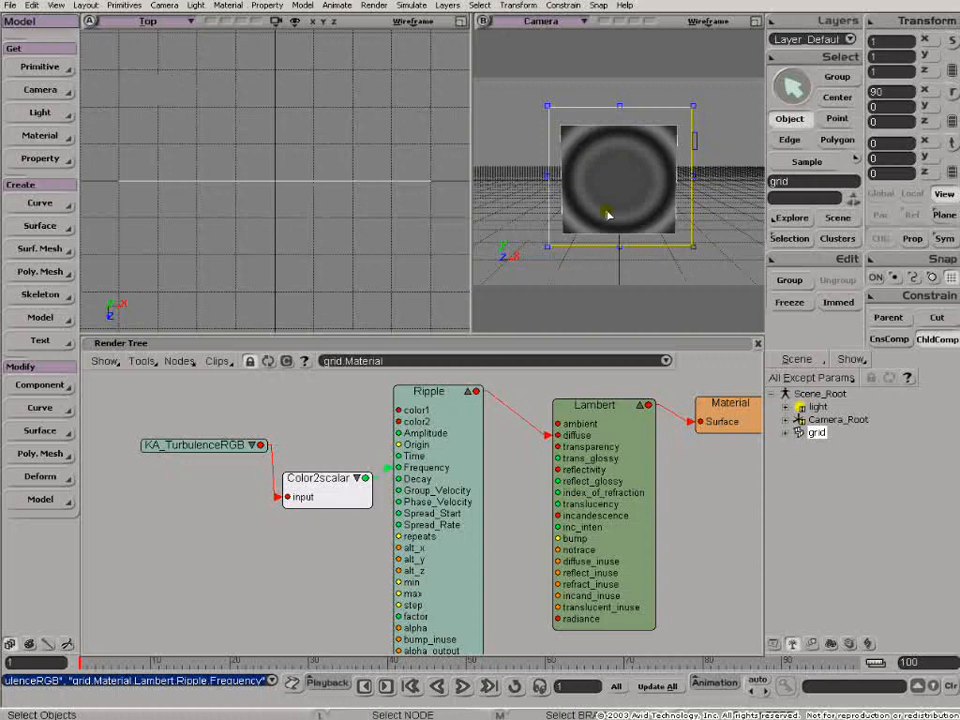
drag(717, 408, 755, 397)
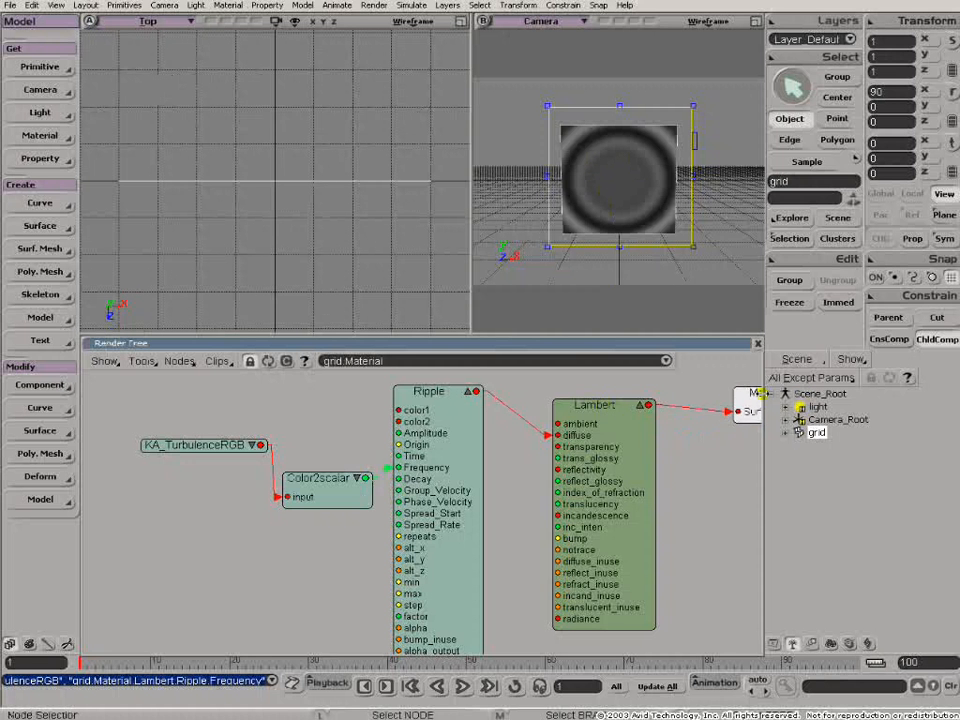
drag(618, 411, 696, 407)
drag(409, 405, 514, 424)
drag(322, 485, 400, 439)
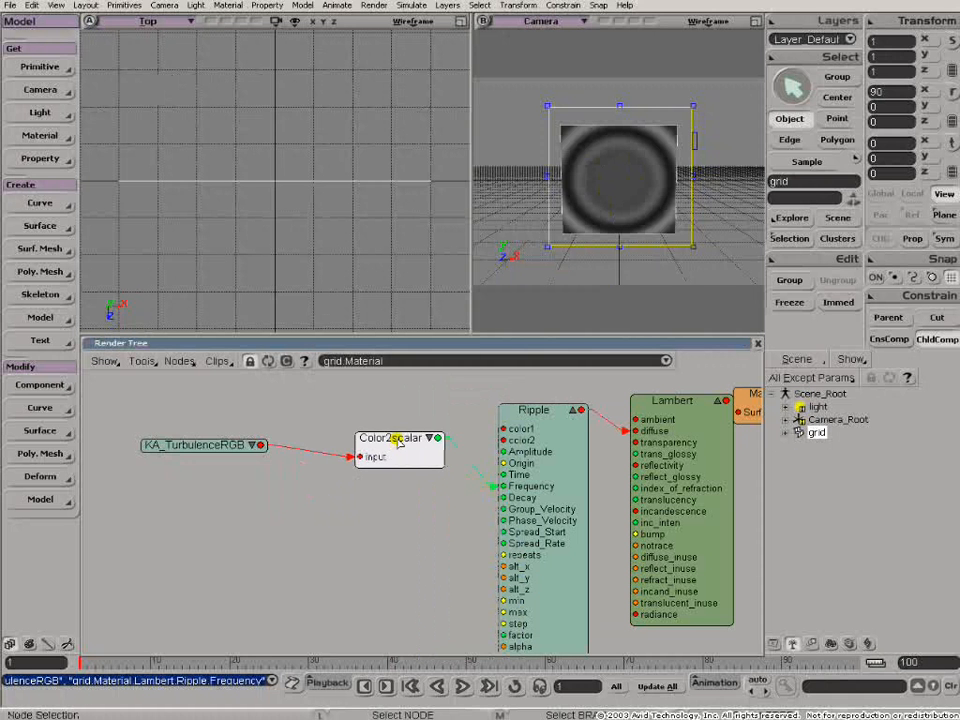
drag(200, 449, 260, 449)
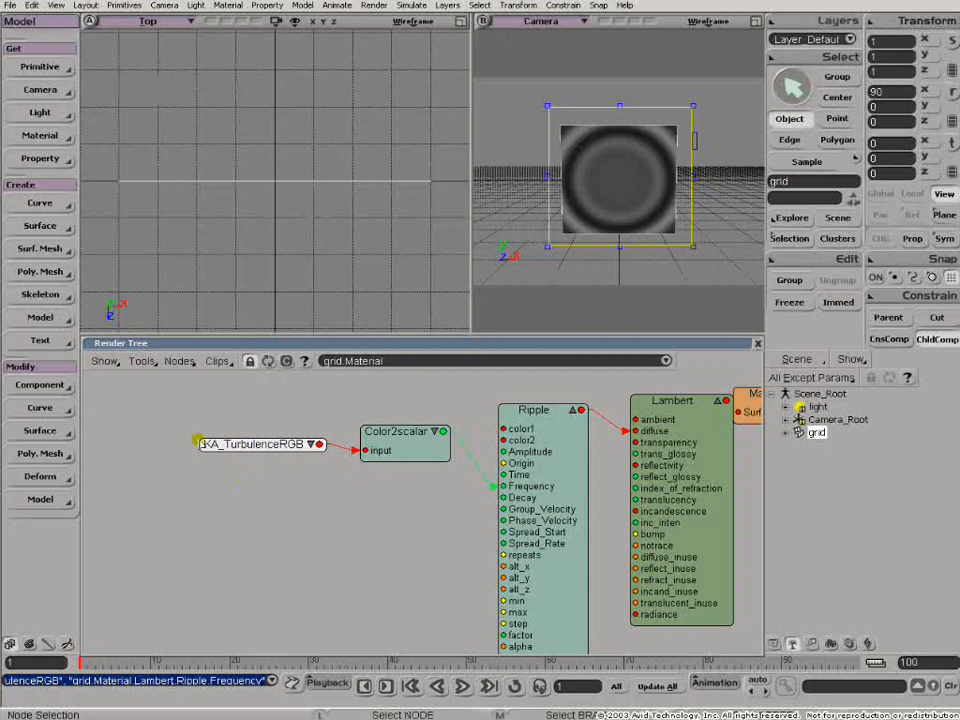
- Expand KA_TurbulenceRGB's inputs, add a texture space projection node, and connect it to the turbulence node's Coord input
click(313, 444)
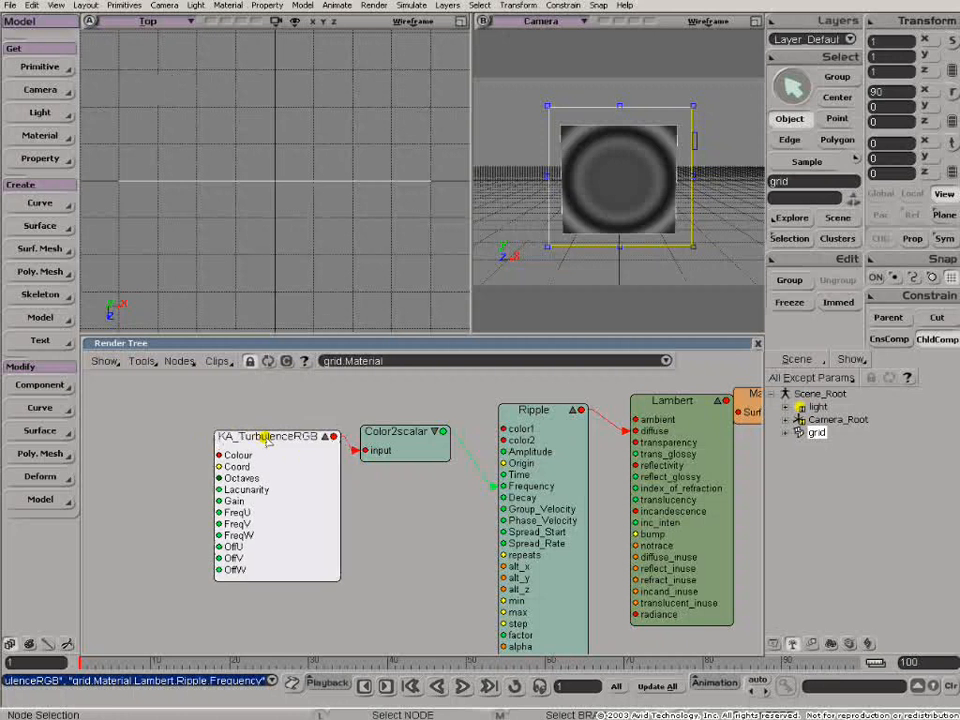
click(180, 361)
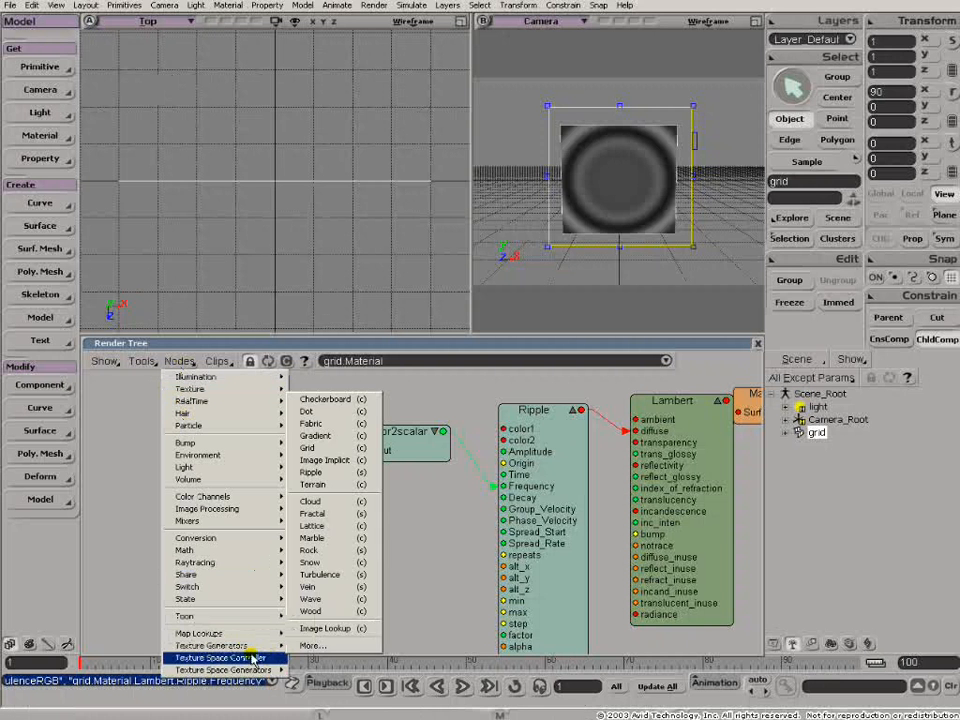
mouse_move(253, 660)
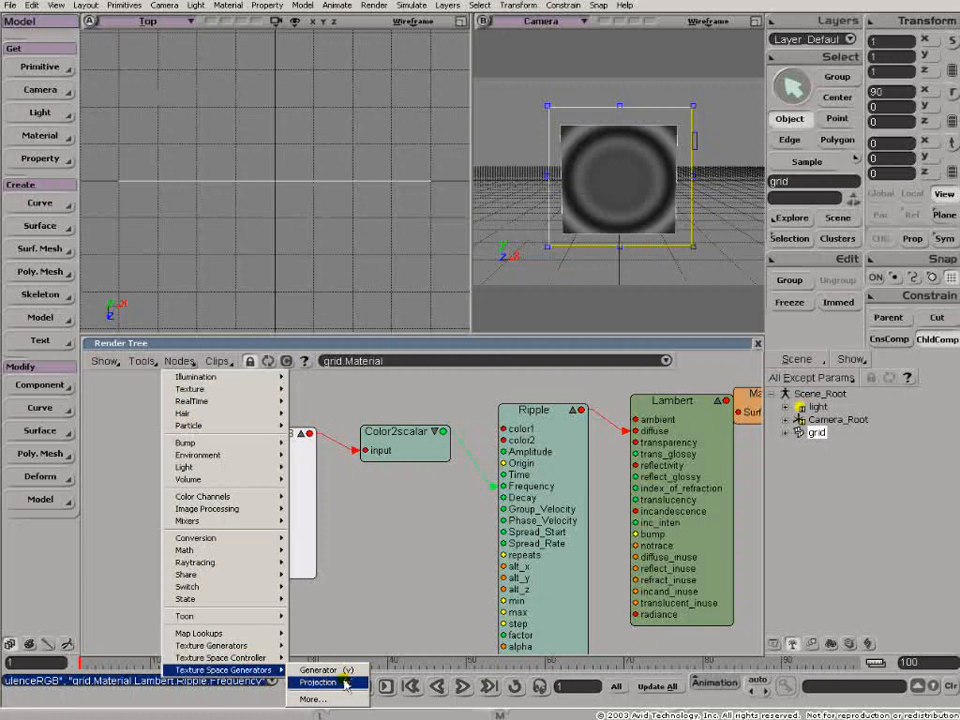
click(340, 684)
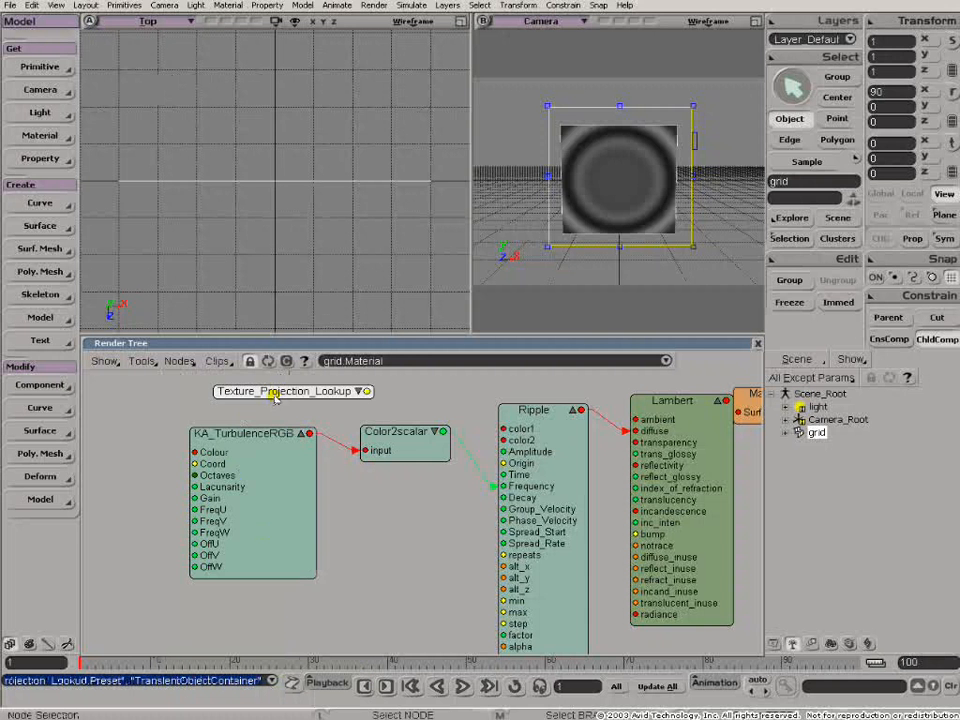
click(281, 506)
drag(281, 506, 281, 499)
drag(309, 396, 244, 488)
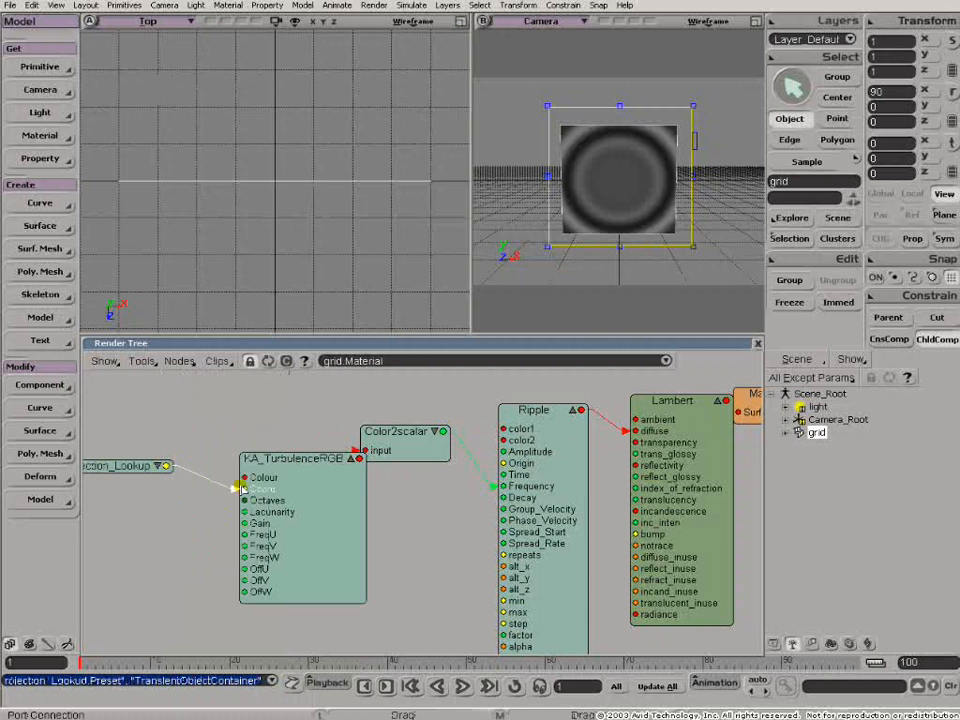
- Create a Spatial texture projection for the Texture_Projection_Lookup node and close its properties
double_click(108, 468)
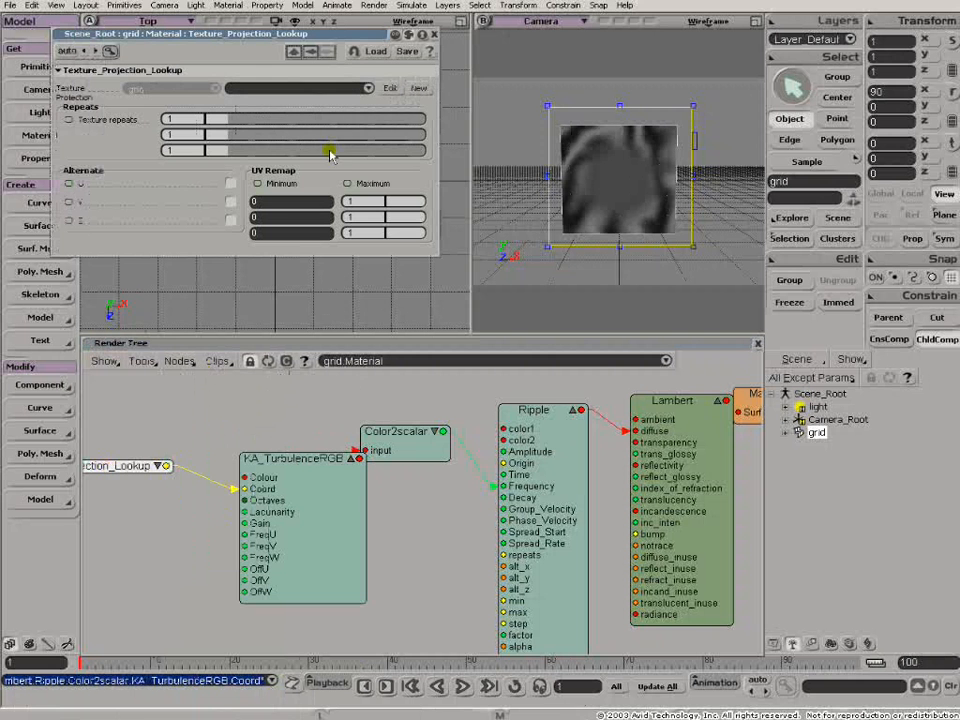
click(413, 90)
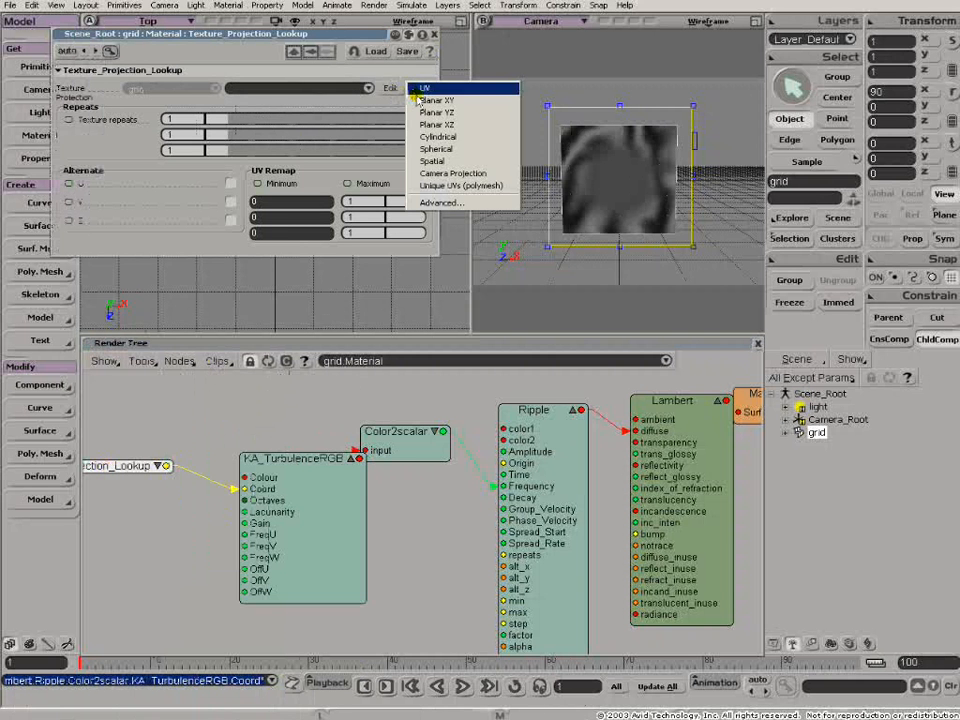
click(432, 161)
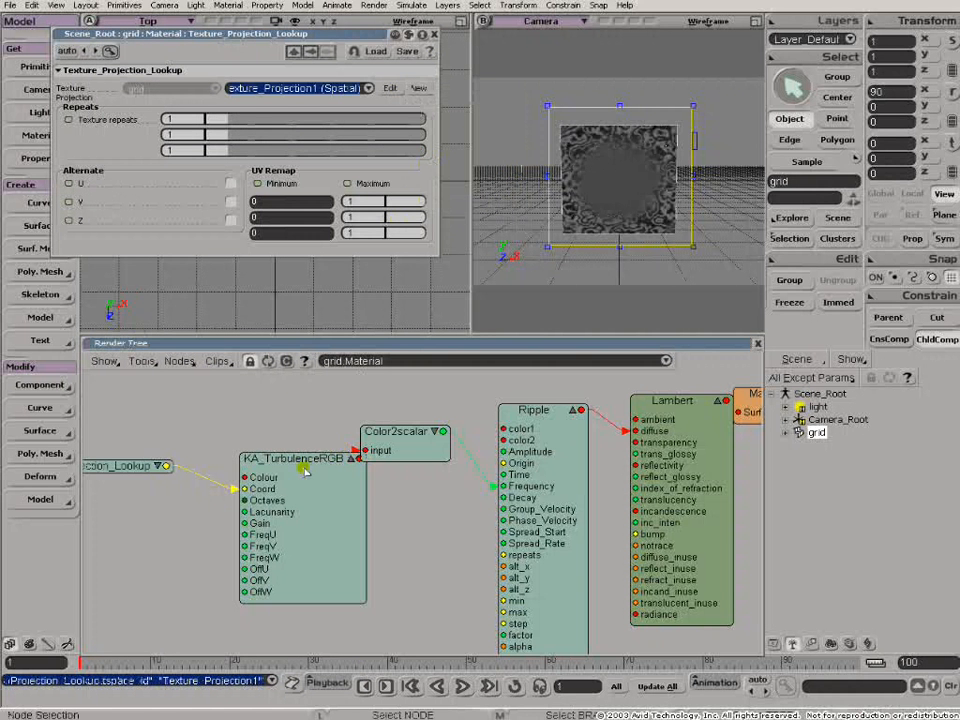
click(434, 34)
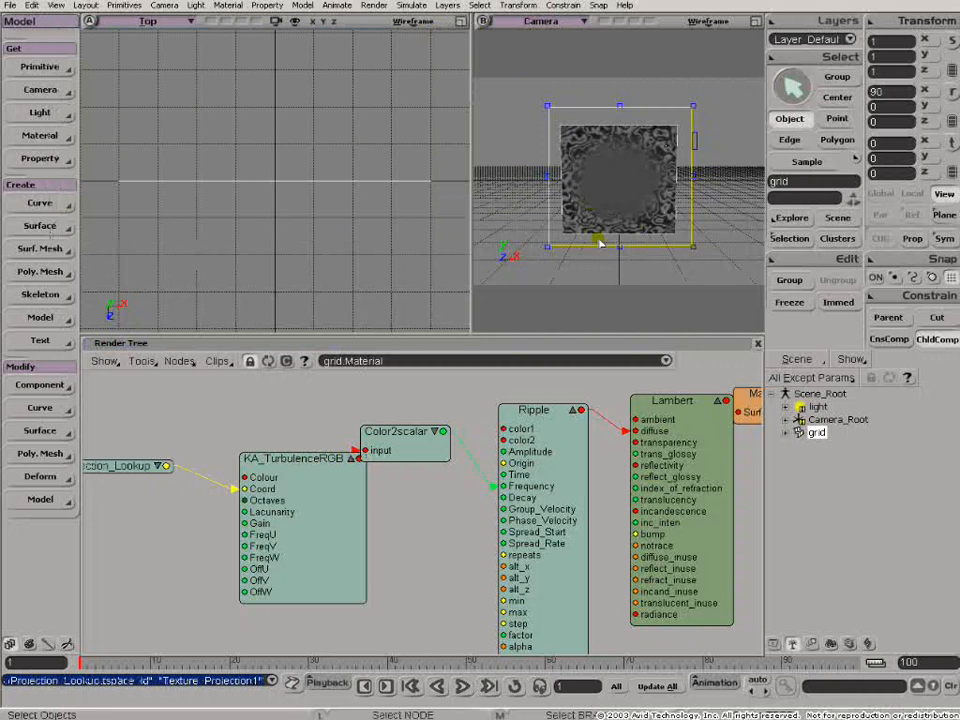
- Rearrange the Texture_Projection_Lookup, KA_TurbulenceRGB and Color2scalar nodes to free space in front of Ripple
drag(311, 510, 299, 487)
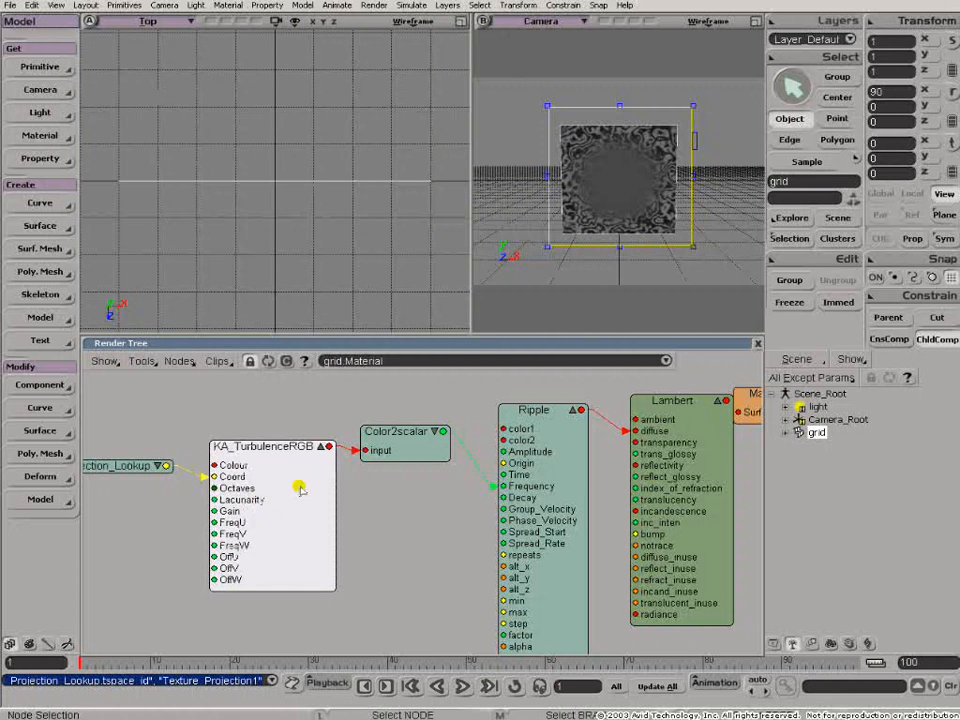
drag(401, 452, 410, 466)
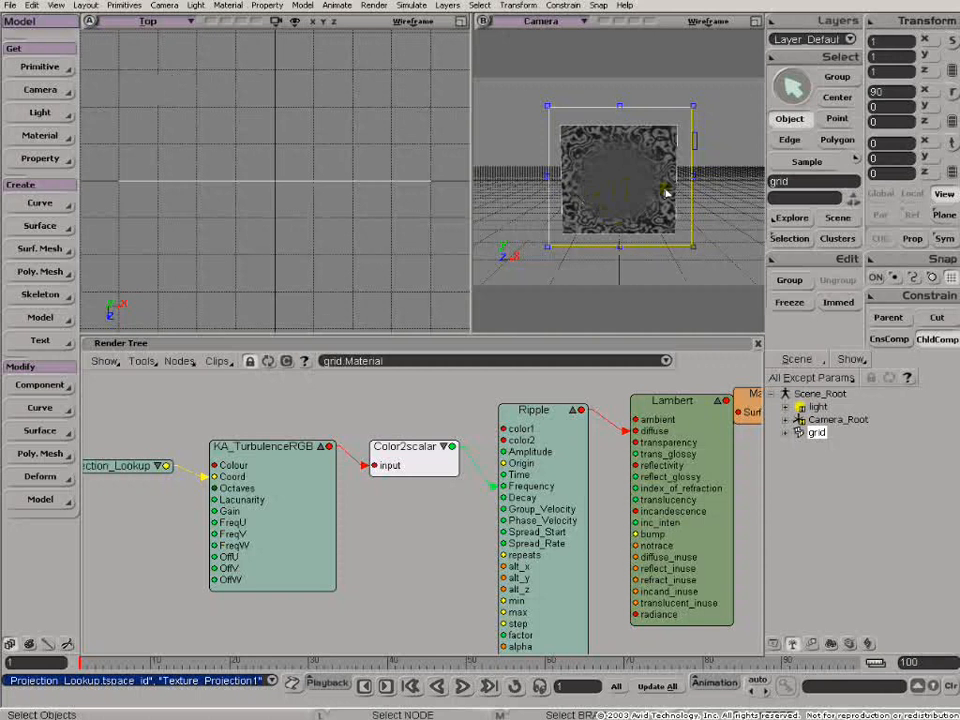
drag(136, 468, 76, 468)
drag(213, 462, 186, 457)
drag(416, 458, 397, 478)
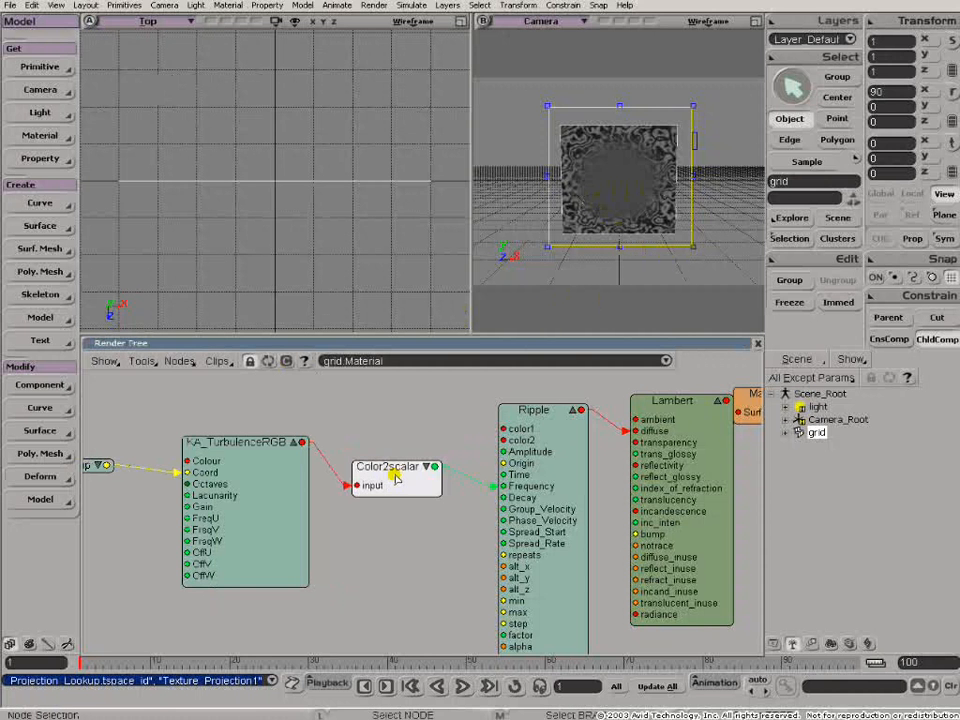
- Add a Change Range math node and insert it between Color2scalar's output and Ripple's Frequency, feeding its input port
click(178, 361)
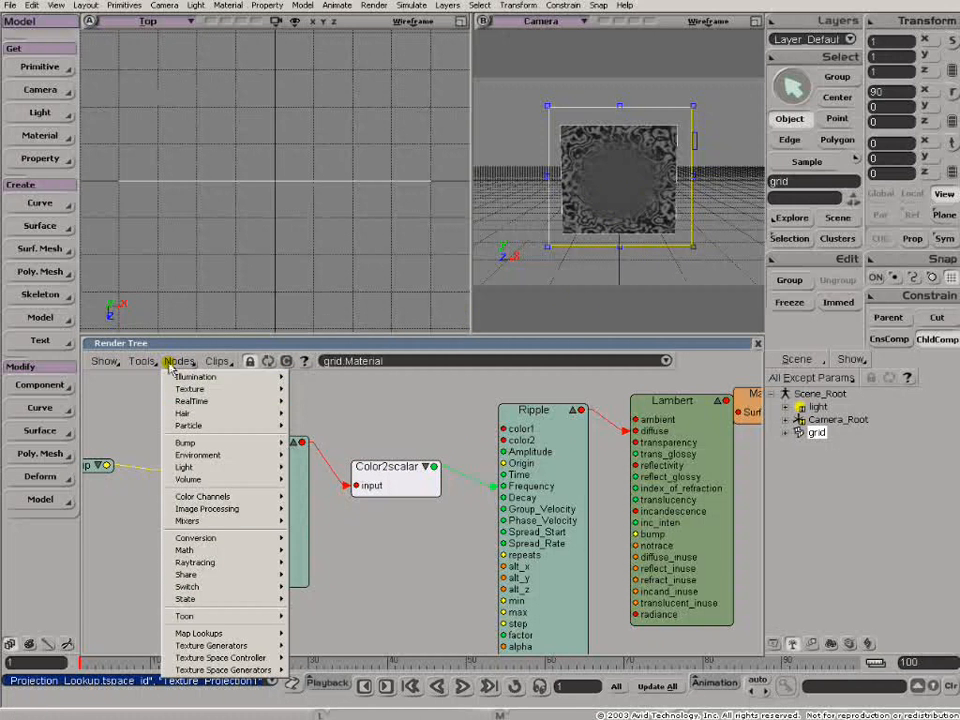
mouse_move(219, 553)
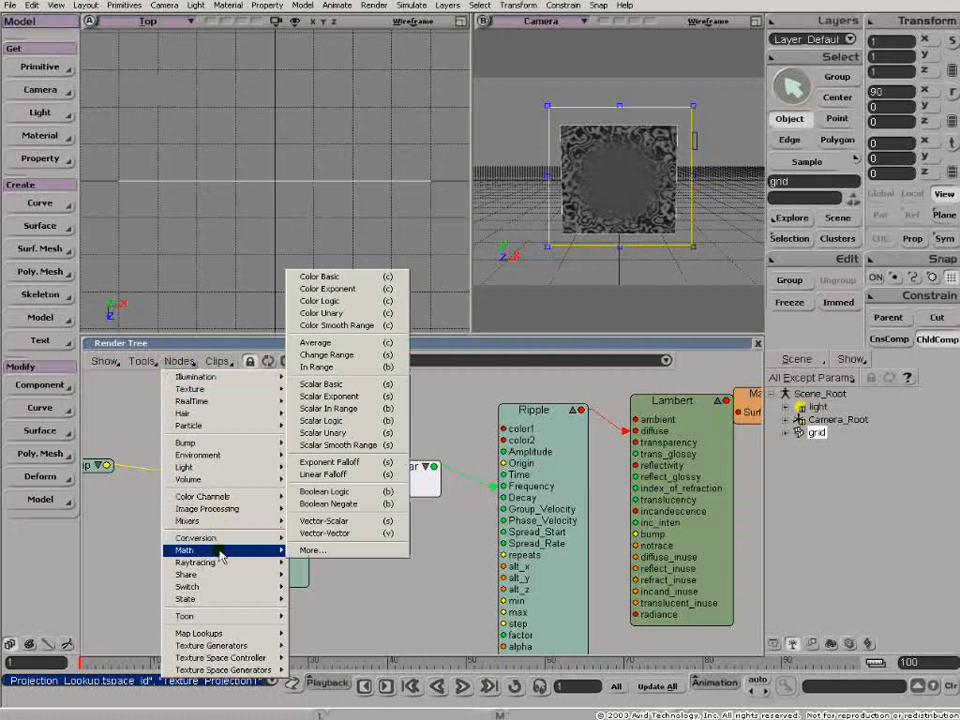
click(311, 356)
click(383, 557)
drag(265, 477, 236, 458)
drag(405, 470, 358, 554)
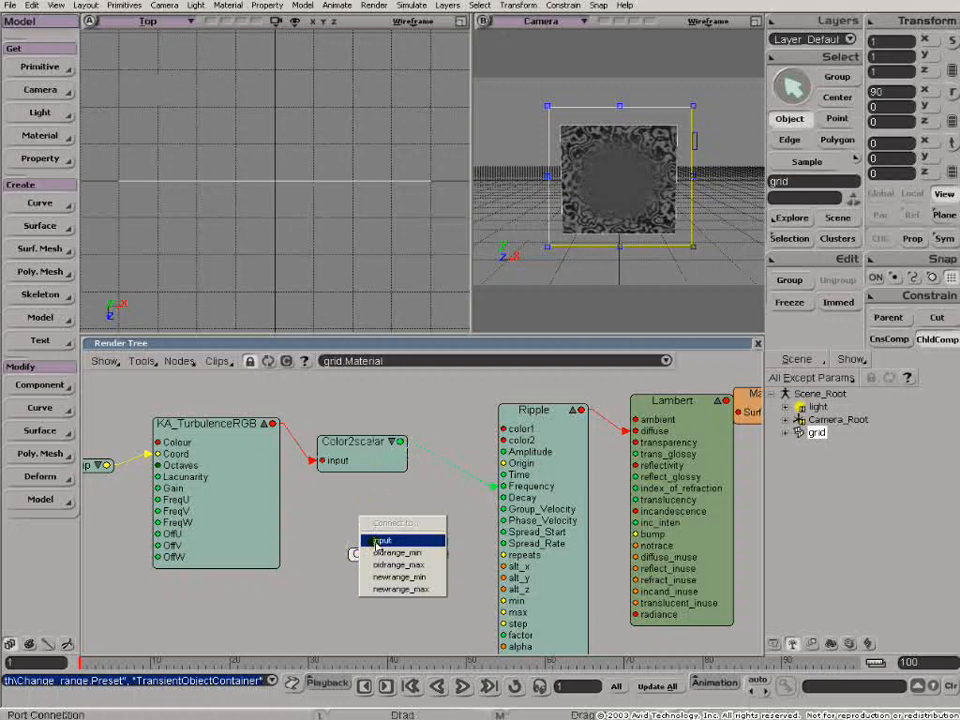
click(378, 541)
drag(444, 556, 527, 488)
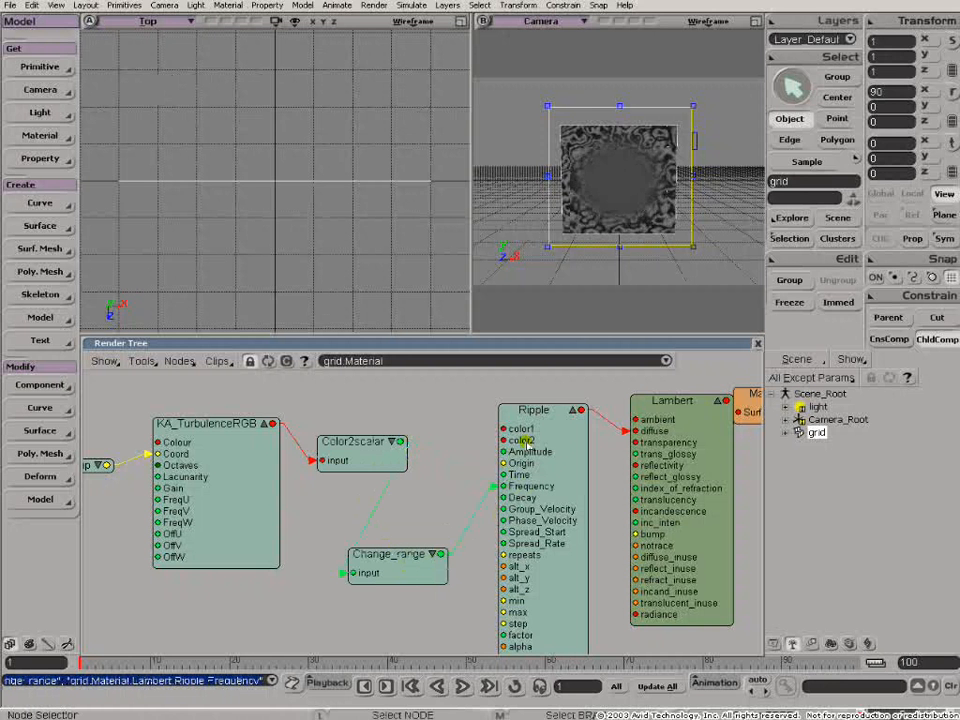
- Open Ripple's properties, disconnect Change_range from Frequency to check the unmodified ripple, and reconnect it to Frequency
double_click(540, 411)
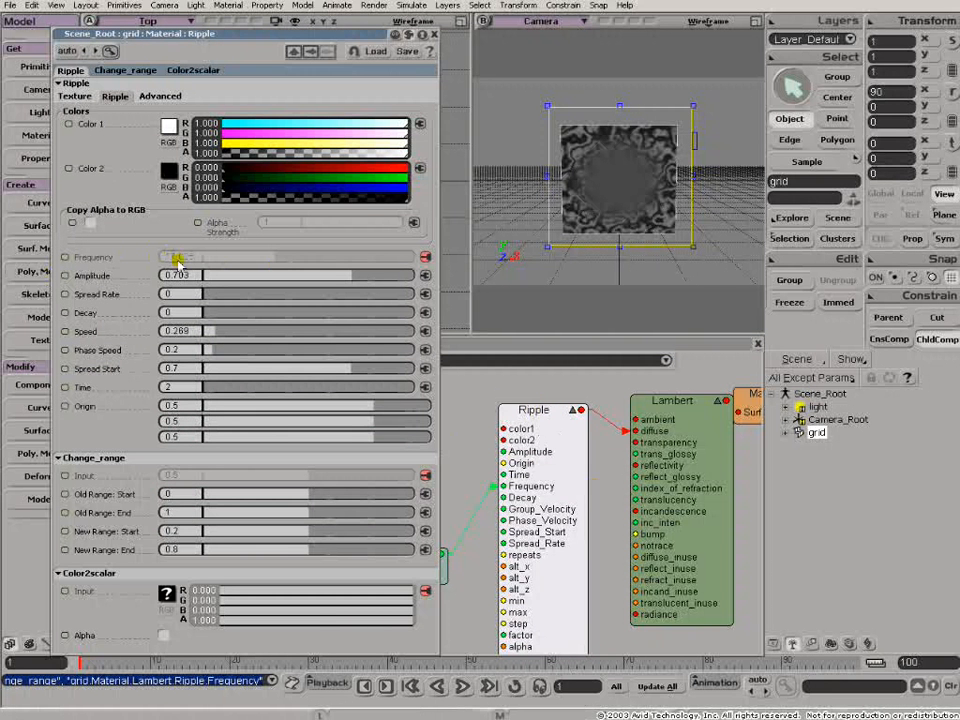
click(561, 480)
drag(494, 488, 486, 490)
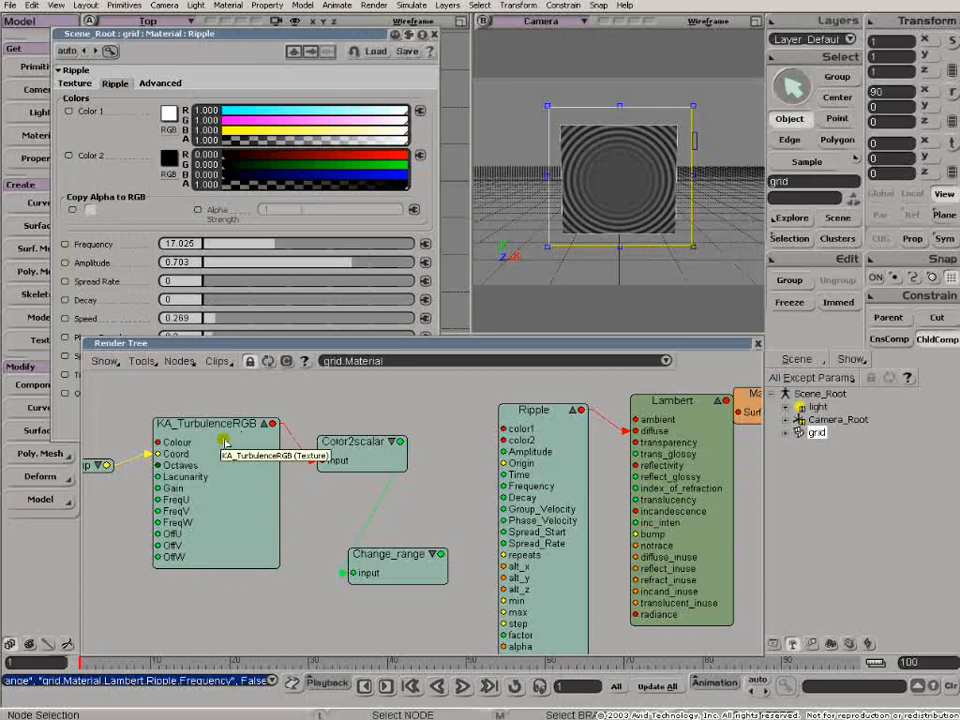
drag(443, 556, 527, 487)
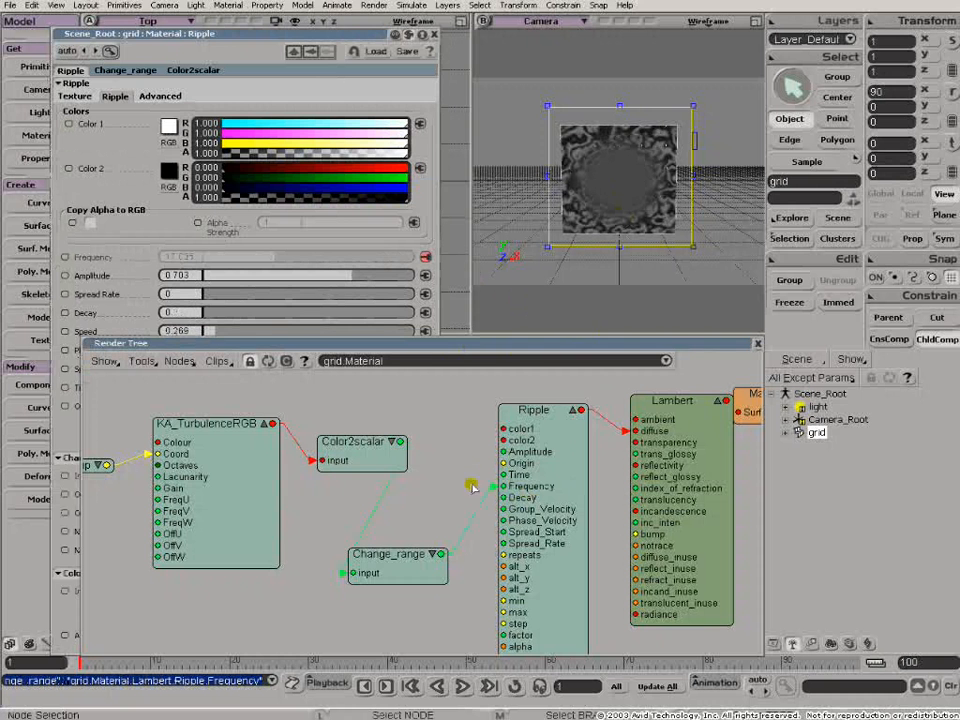
- Set the Change_range node's New Range to start at 15 and end at 20
double_click(404, 562)
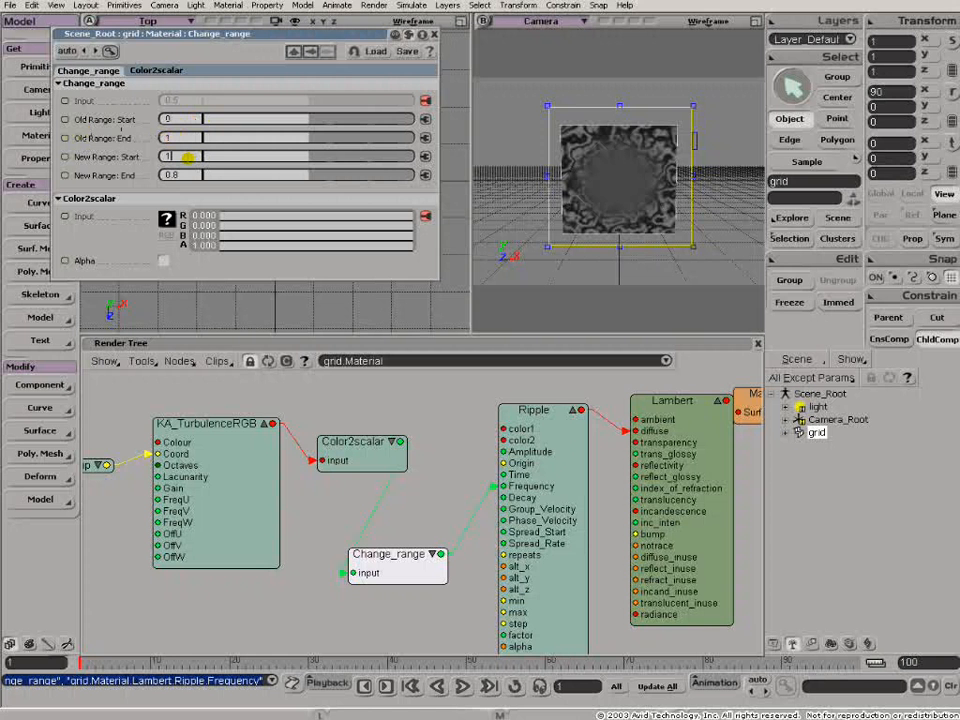
key(Tab)
text(20)
key(Return)
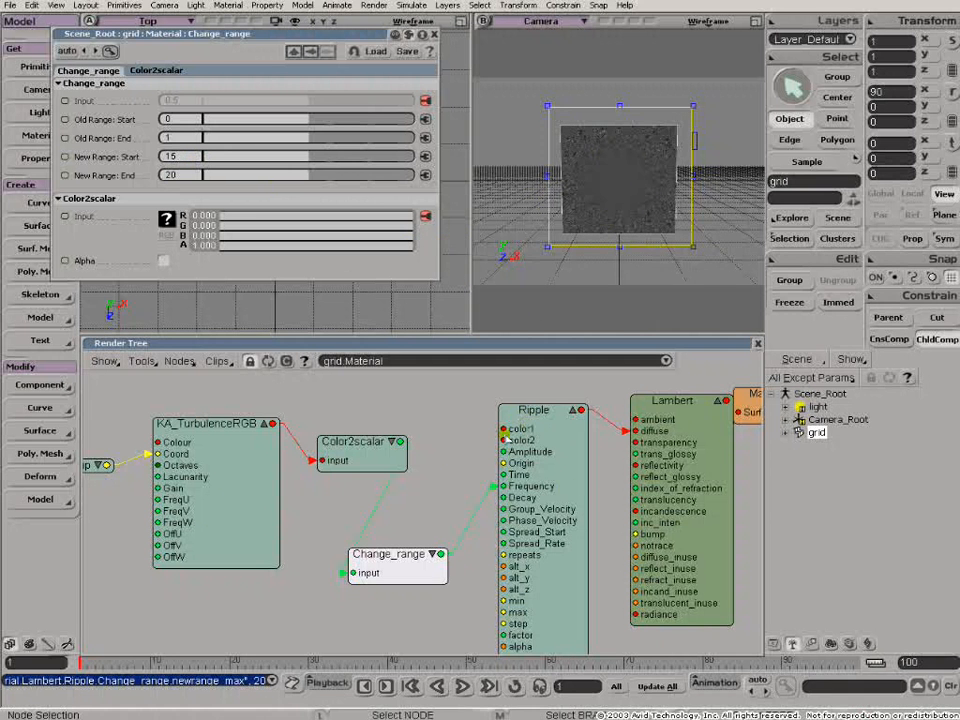
- Lower KA_TurbulenceRGB's colour to 0, preview it directly in Lambert's diffuse with colour 0.086, and reconnect Ripple to diffuse
click(175, 425)
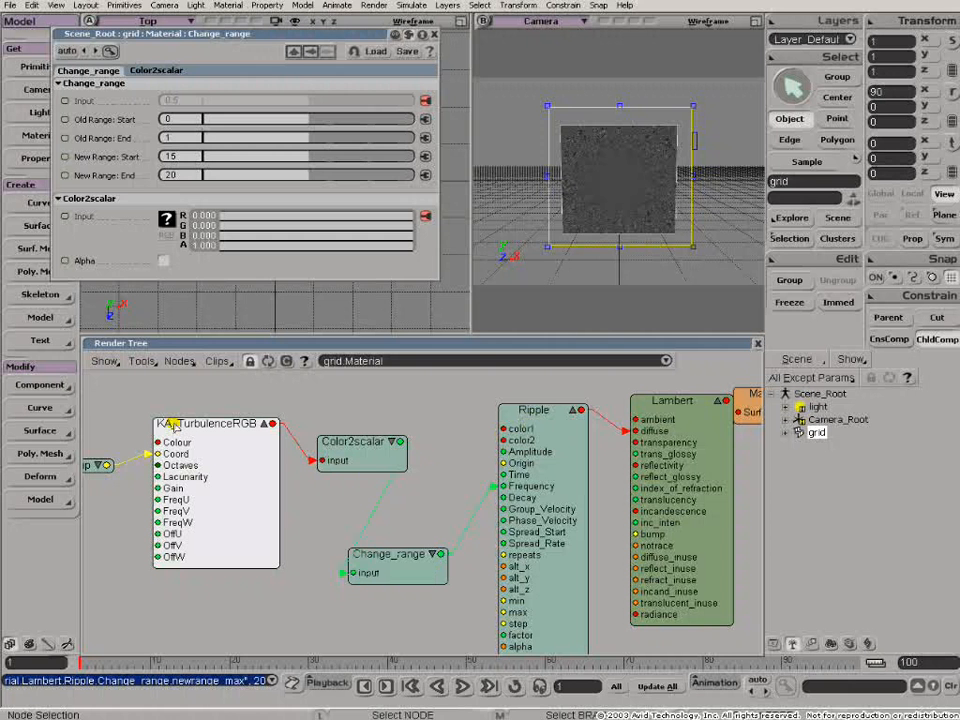
drag(319, 123, 219, 122)
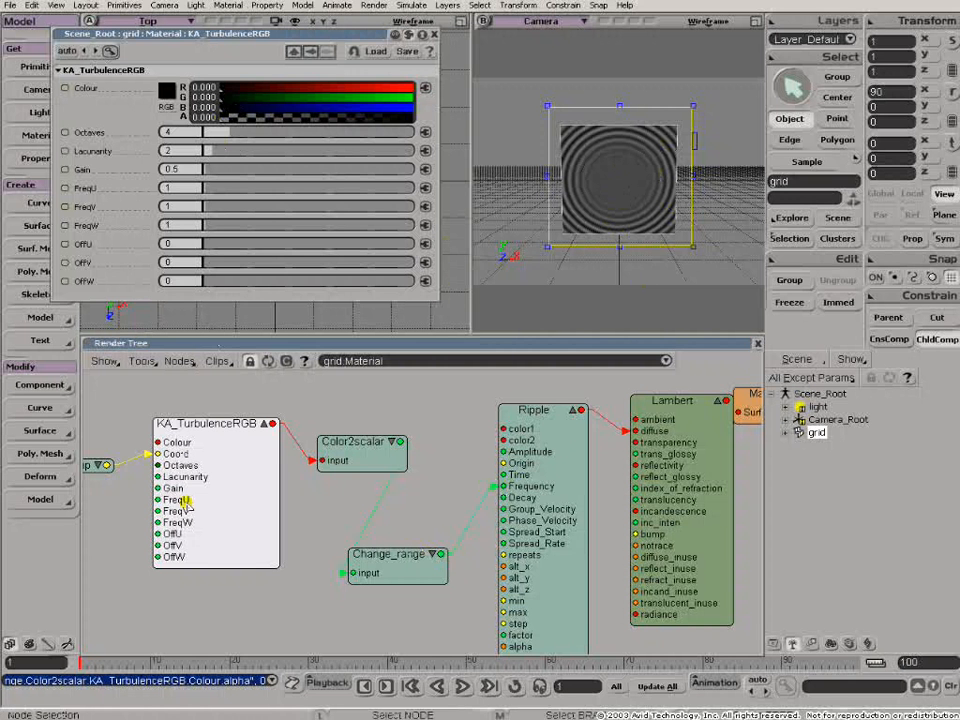
drag(272, 424, 658, 430)
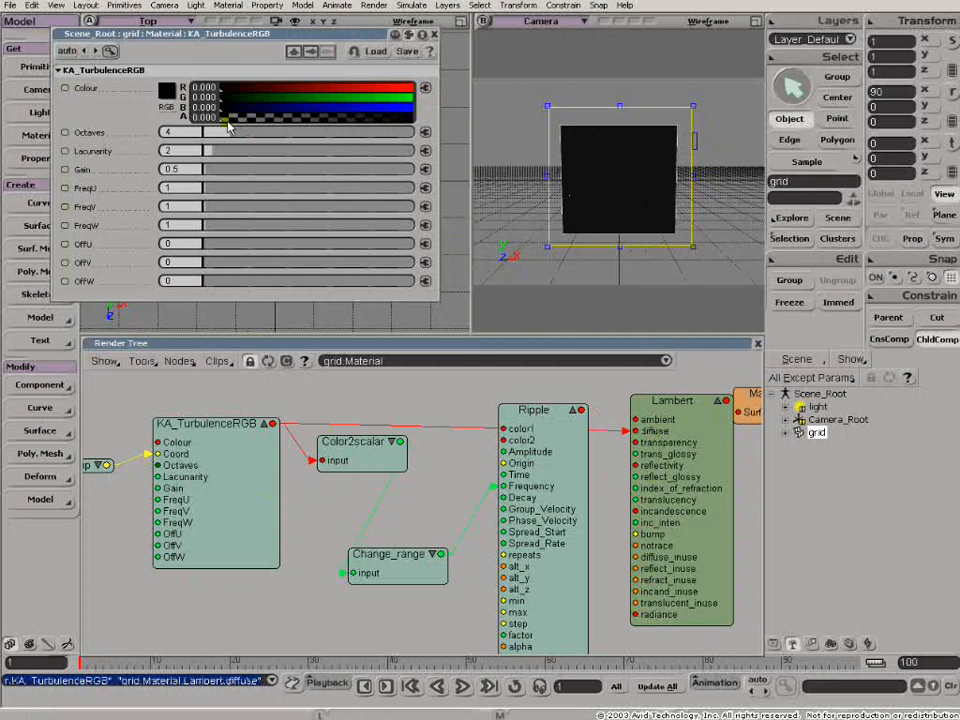
drag(224, 122, 238, 122)
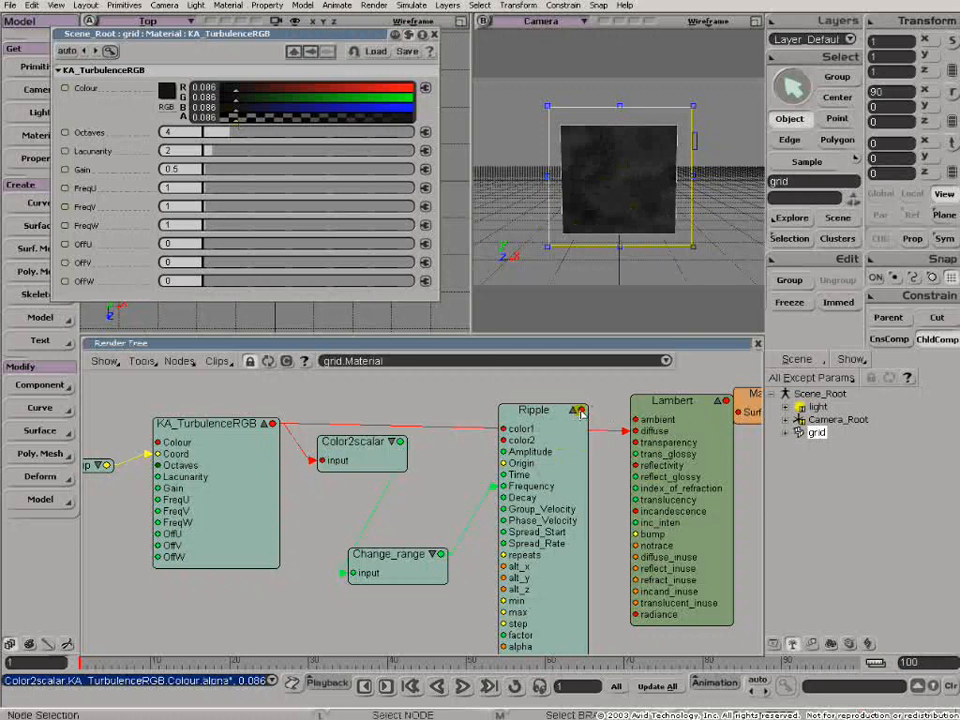
drag(580, 411, 636, 431)
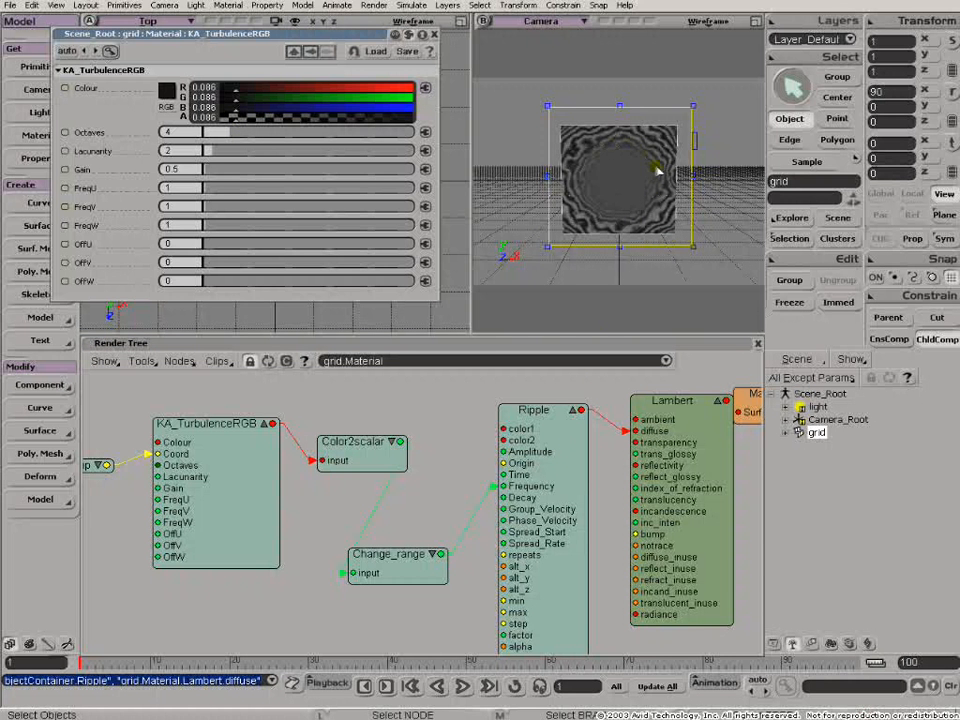
- Reduce all channels of KA_TurbulenceRGB's colour to 0.027
mouse_move(237, 124)
mouse_down()
mouse_move(209, 131)
mouse_move(222, 127)
mouse_up()
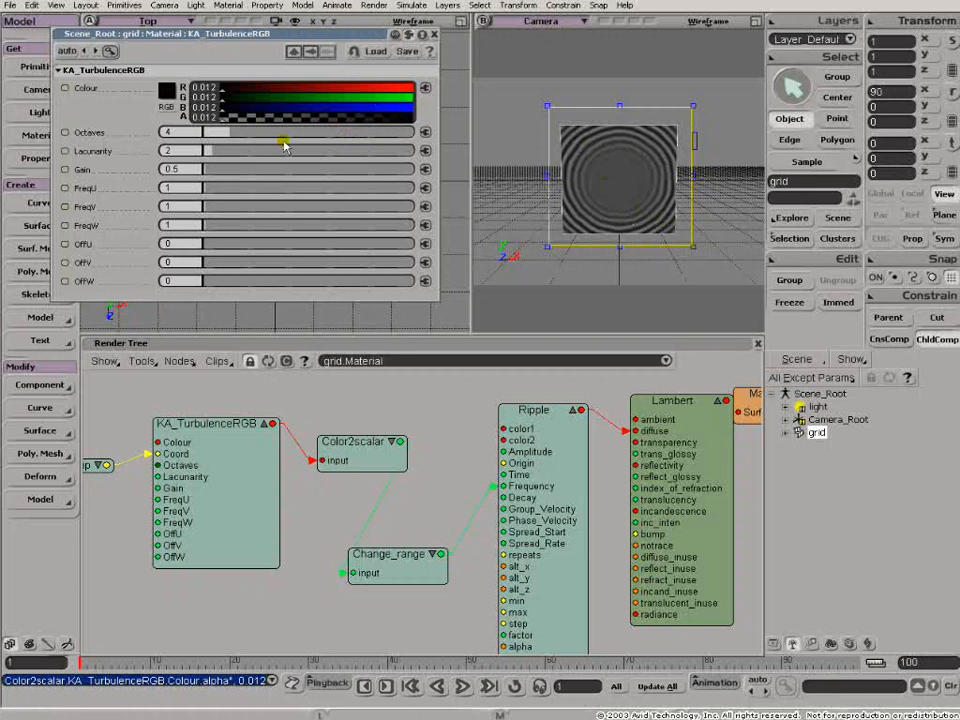
drag(222, 125, 224, 123)
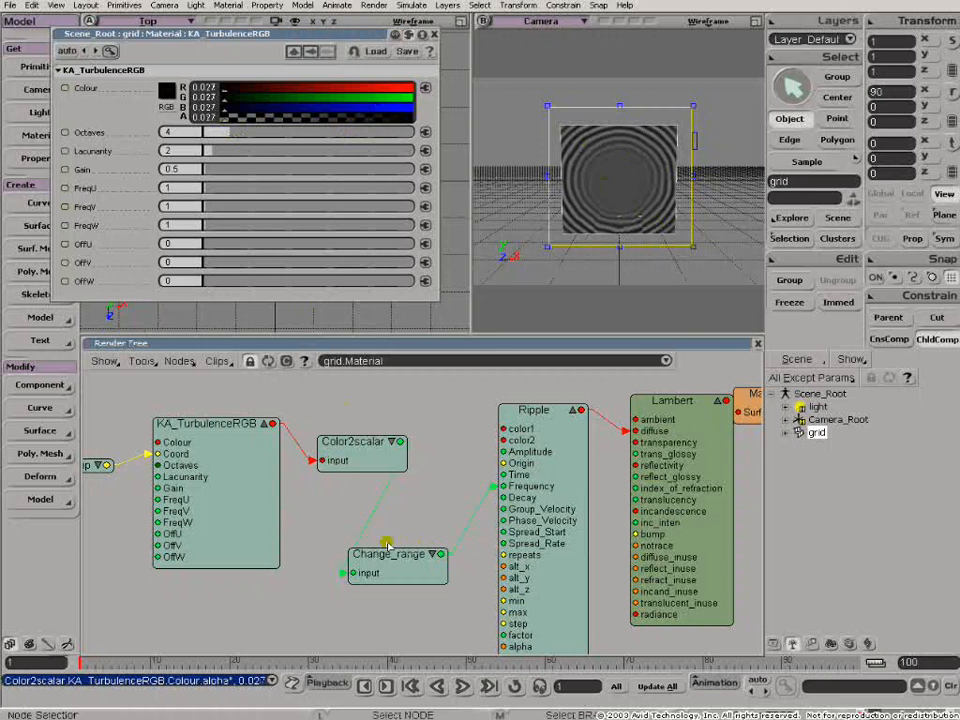
- Try a New Range Start of 10 on Change_range with the End set to 16, and change the Start to 20
double_click(385, 560)
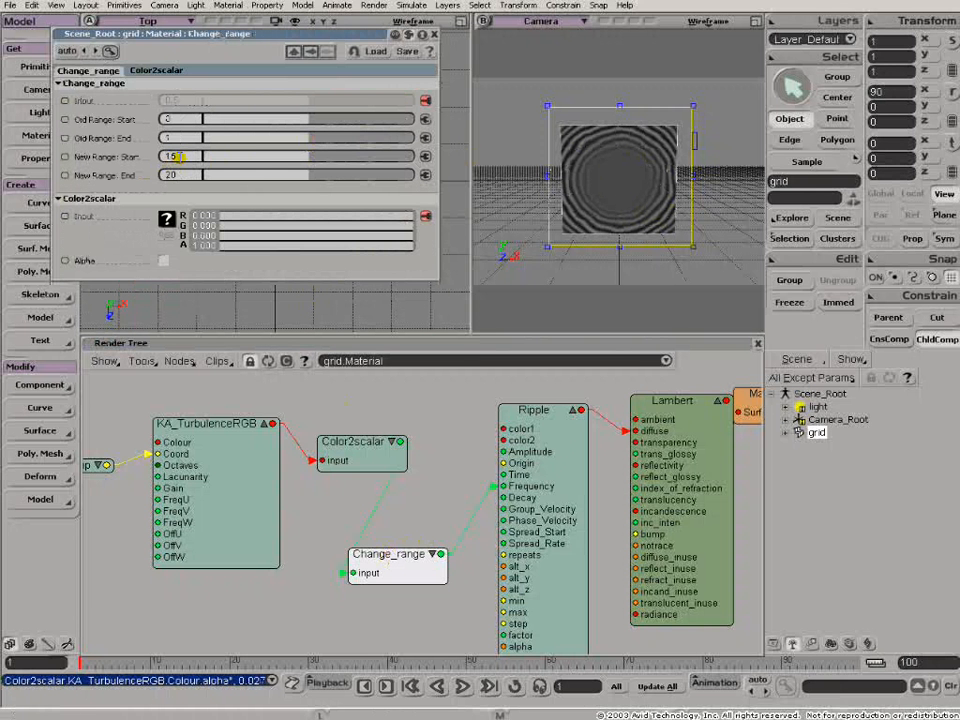
text(10)
key(Tab)
text(15)
key(Return)
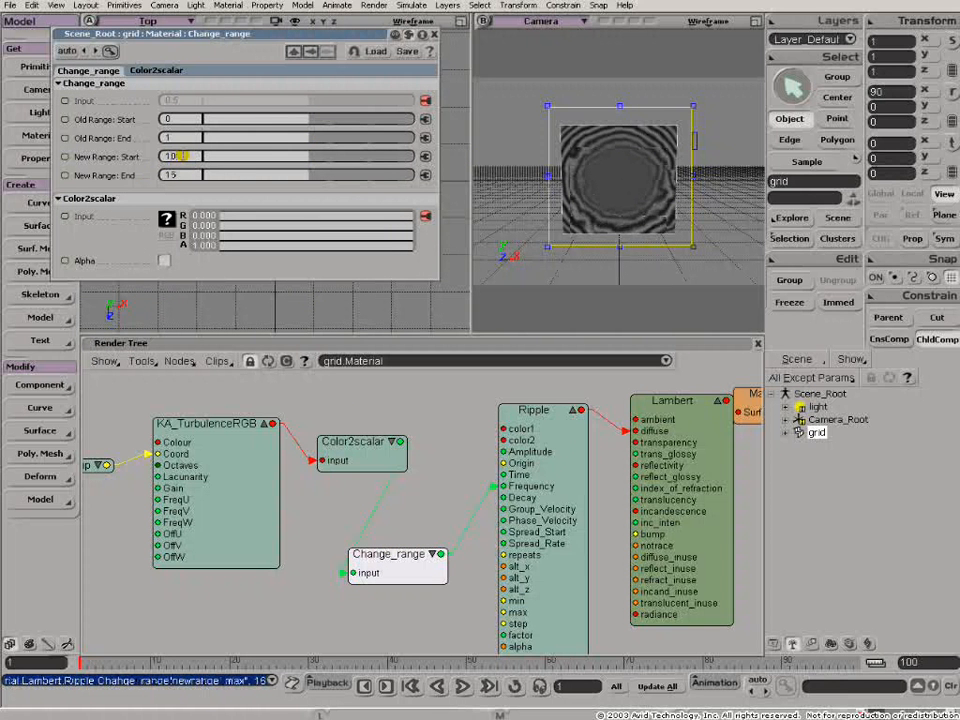
click(188, 156)
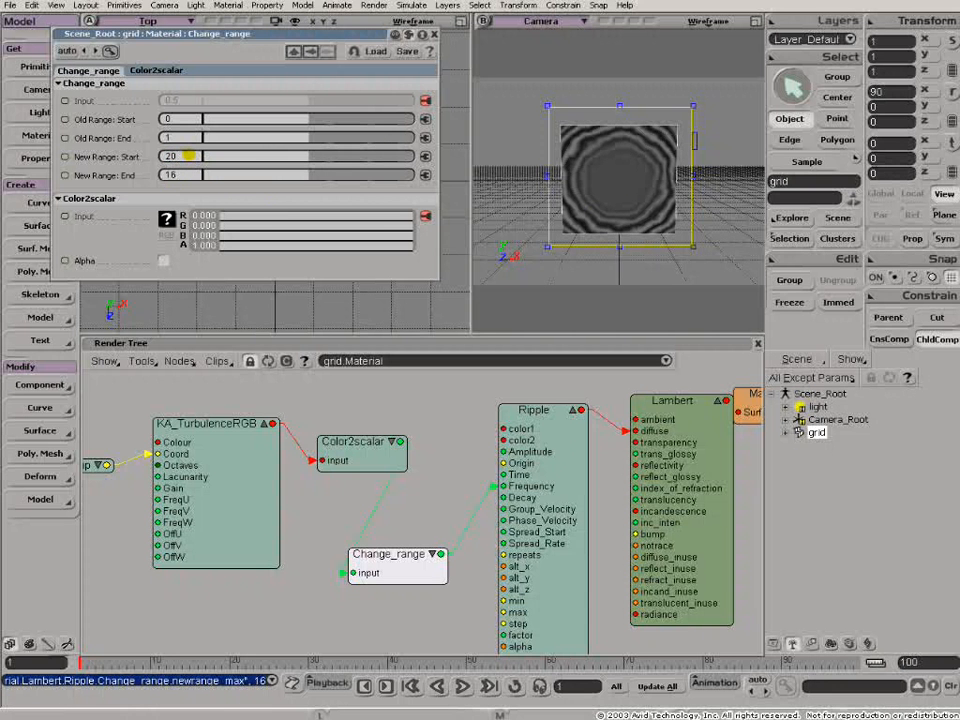
- Try a New Range of 30 to 35 on Change_range with all of KA_TurbulenceRGB's colour channels raised to 0.118
text(30)
key(Tab)
text(35)
key(Return)
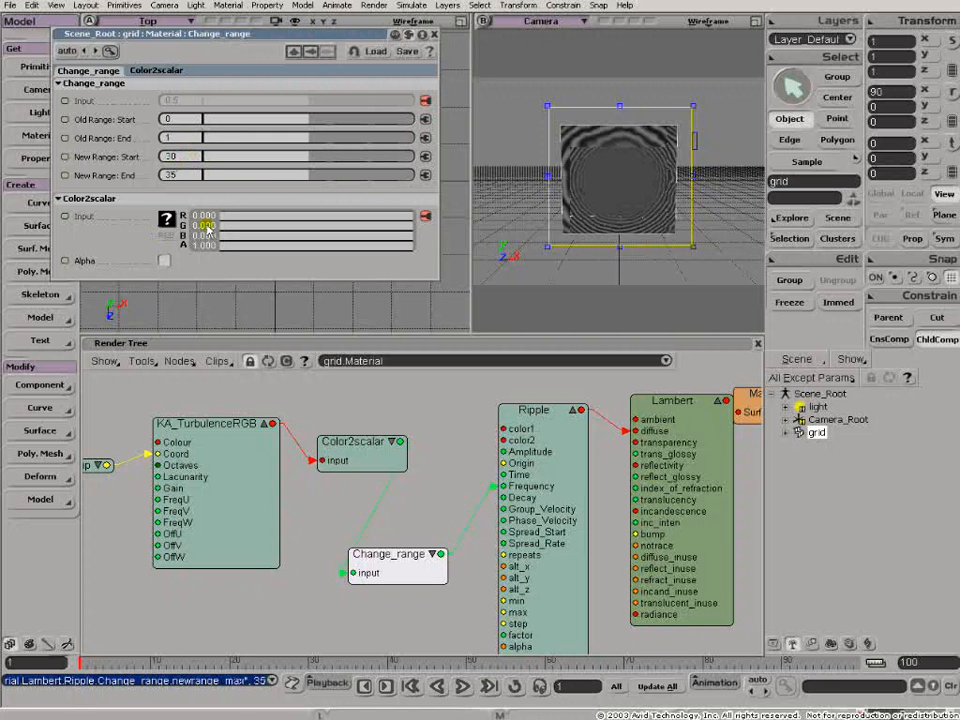
click(206, 423)
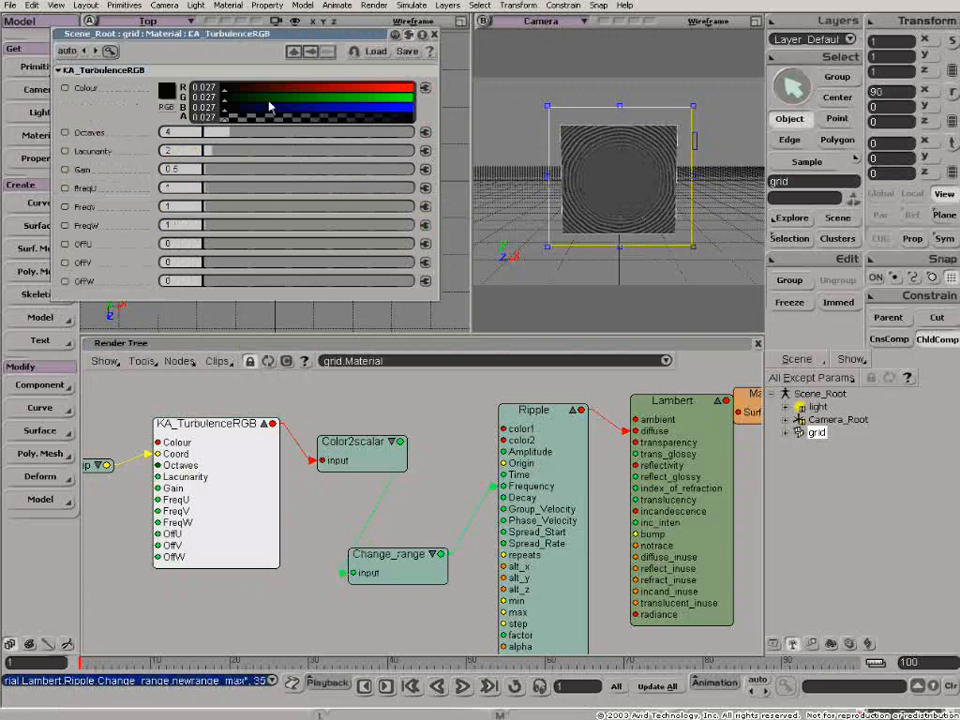
mouse_move(226, 120)
ctrl+mouse_down()
mouse_move(236, 130)
mouse_move(243, 123)
ctrl+mouse_up()
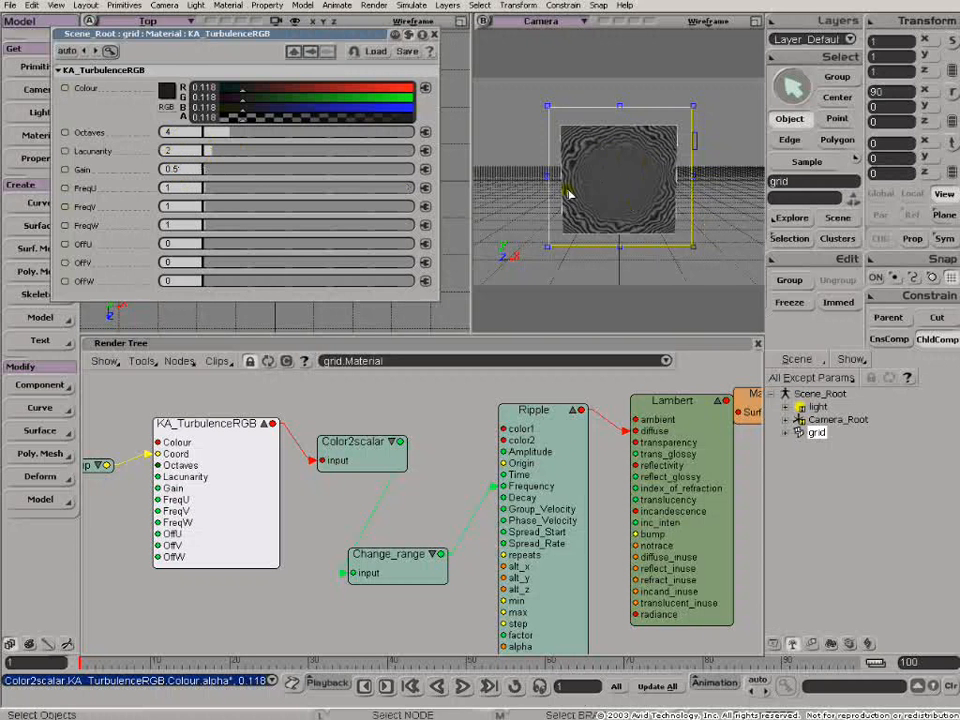
- Set the Change_range node's New Range to start at 10 and end at 15
click(398, 567)
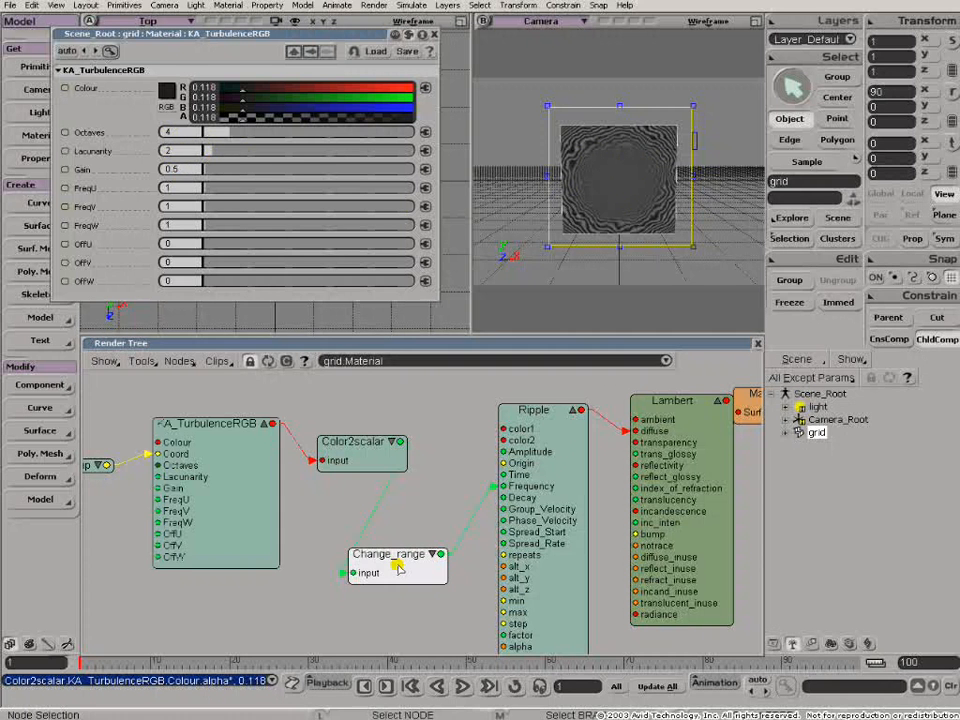
click(188, 156)
text(10)
key(Tab)
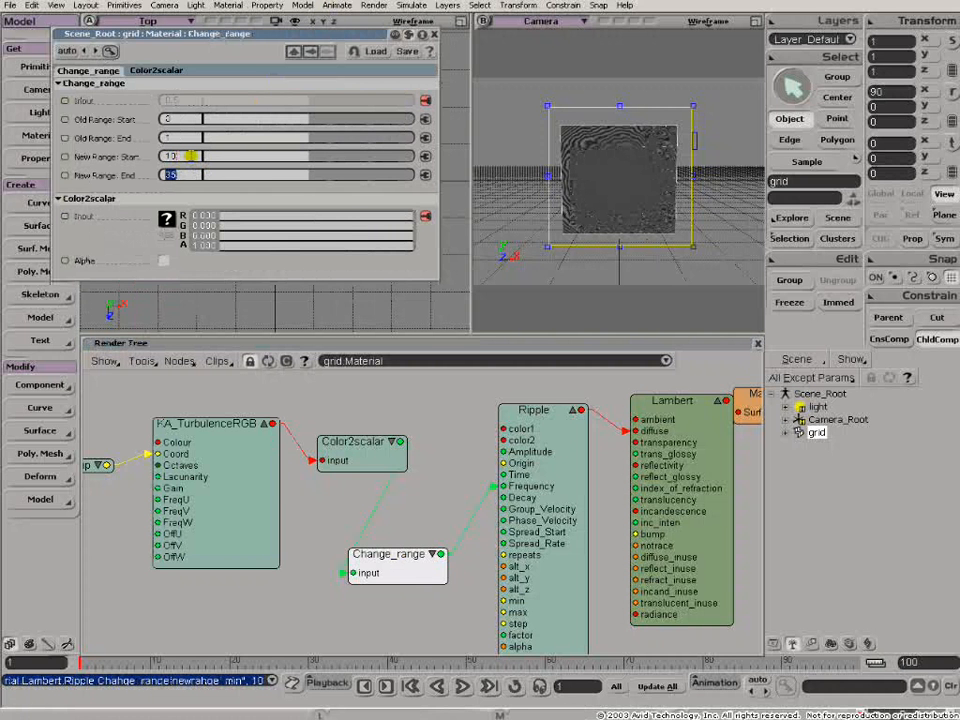
text(15)
key(Return)
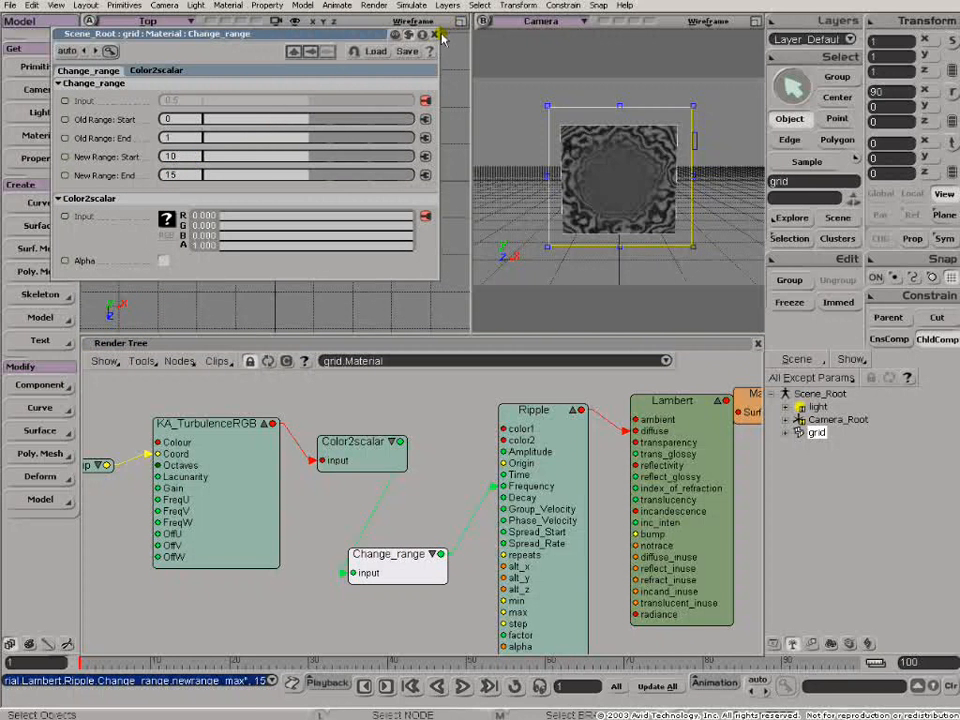
- Lower all of KA_TurbulenceRGB's colour channels to 0.086 and set its Lacunarity to 1.971
click(243, 437)
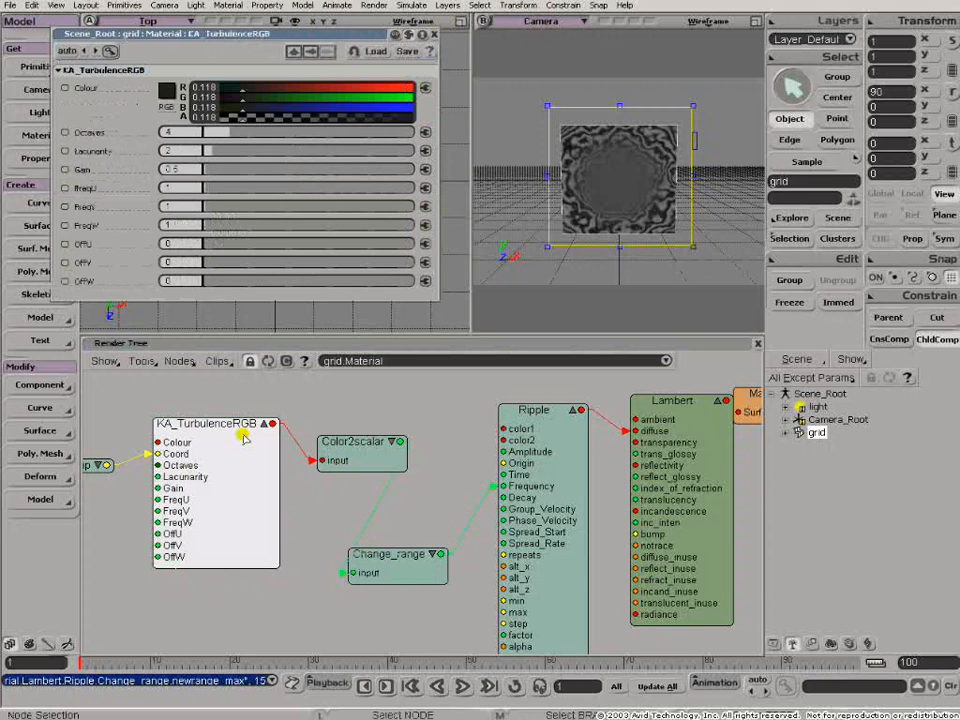
drag(243, 118, 238, 122)
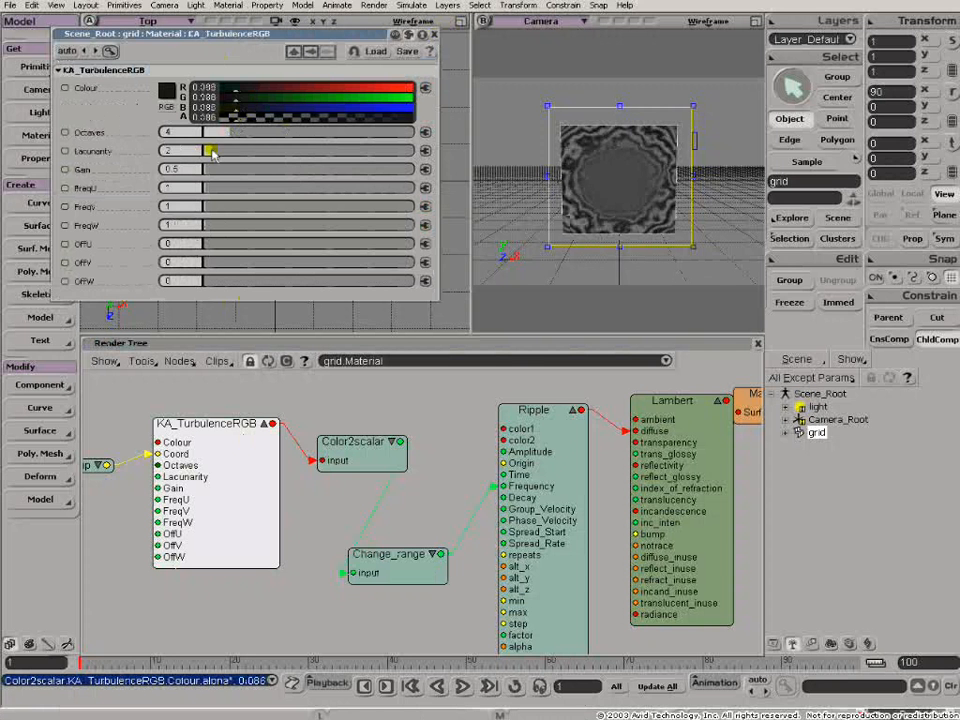
mouse_move(213, 152)
mouse_down()
mouse_move(229, 150)
mouse_move(214, 155)
mouse_up()
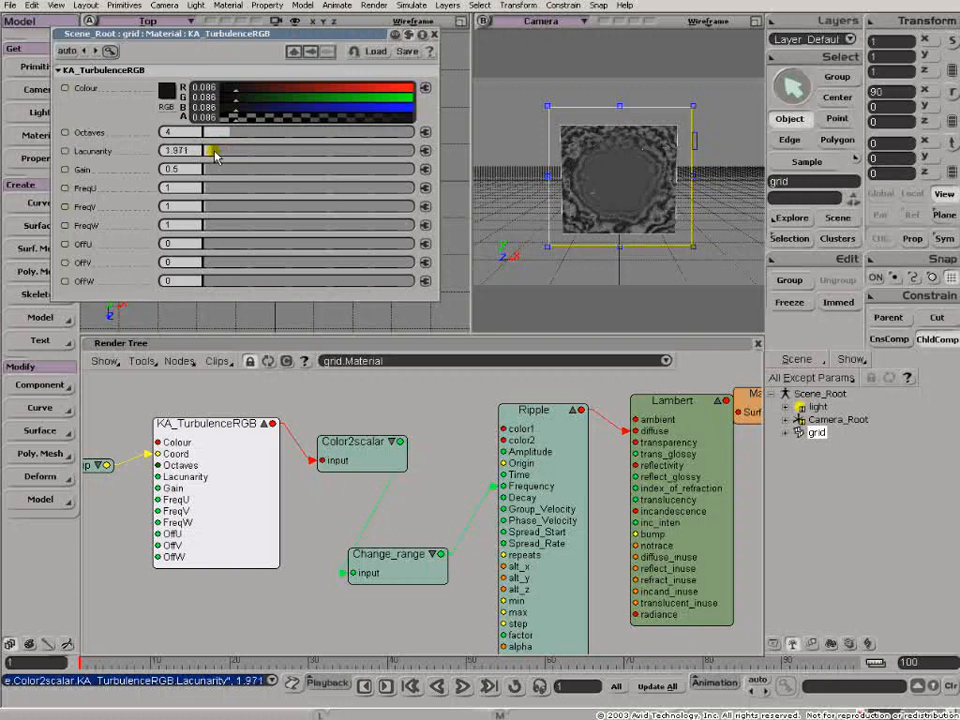
- Raise the turbulence frequencies to about 3.943 for FreqU, 5.376 for FreqV and 3.584 for FreqW
click(212, 190)
click(215, 207)
click(211, 225)
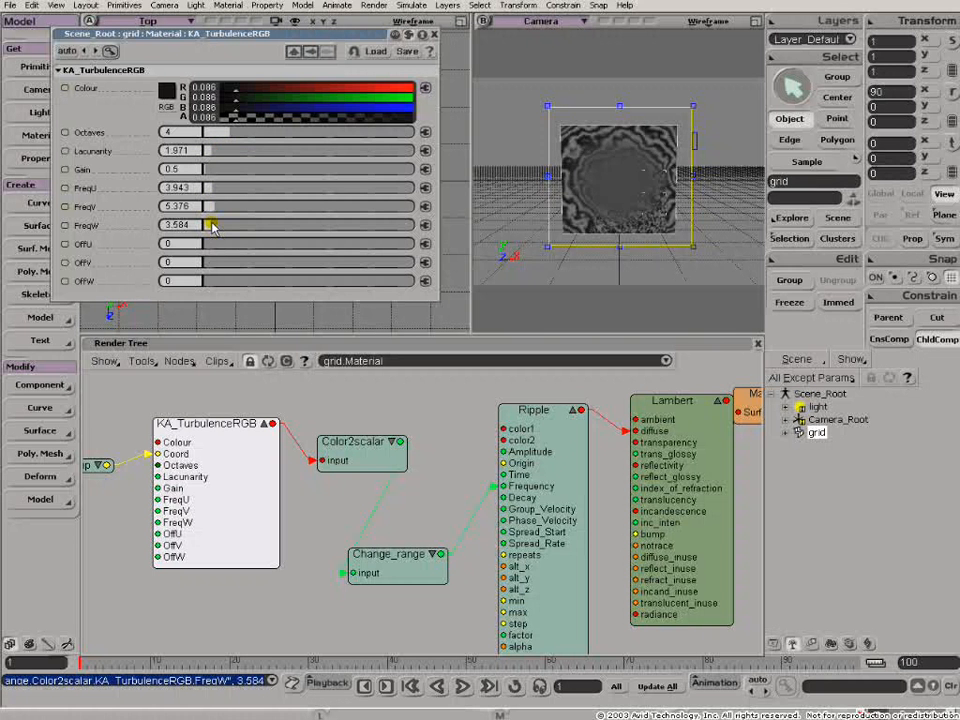